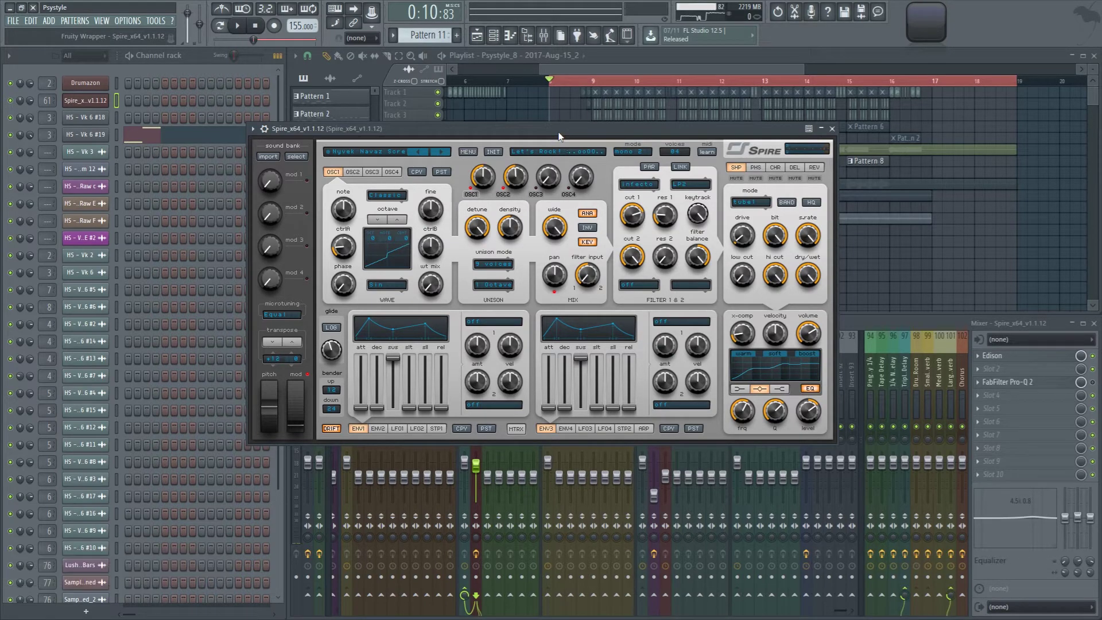
Play back the looped playlist section, save the project, and move the Spire window lower
{"action": "key", "text": "space"}
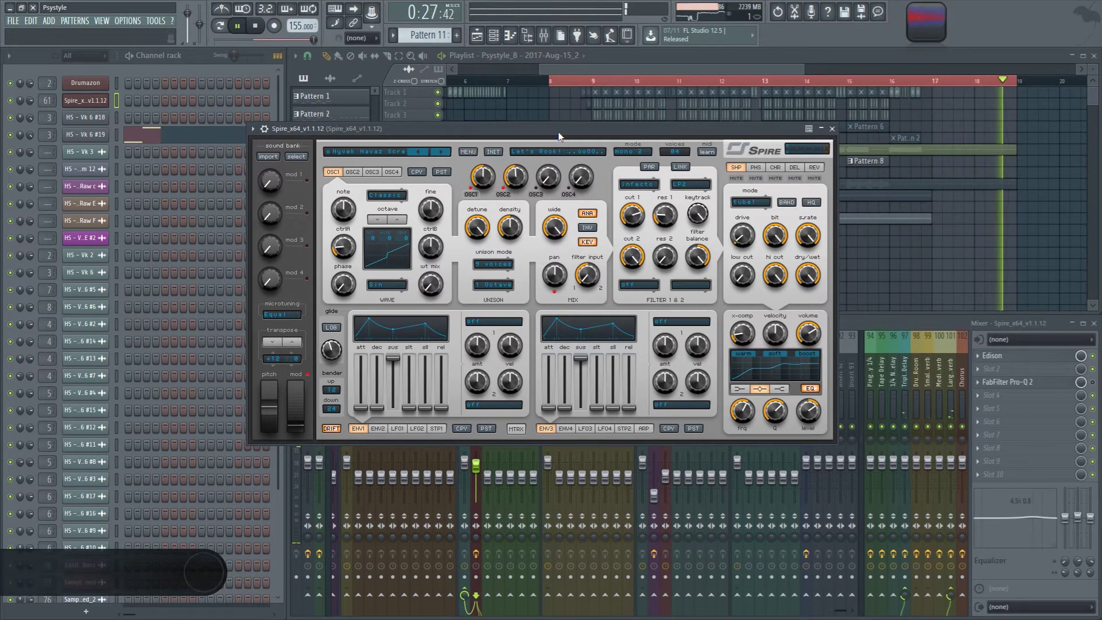
{"action": "key", "text": "space"}
{"action": "key", "text": "ctrl+s"}
{"action": "left_click_drag", "start_coordinate": [271, 126], "coordinate": [280, 184]}
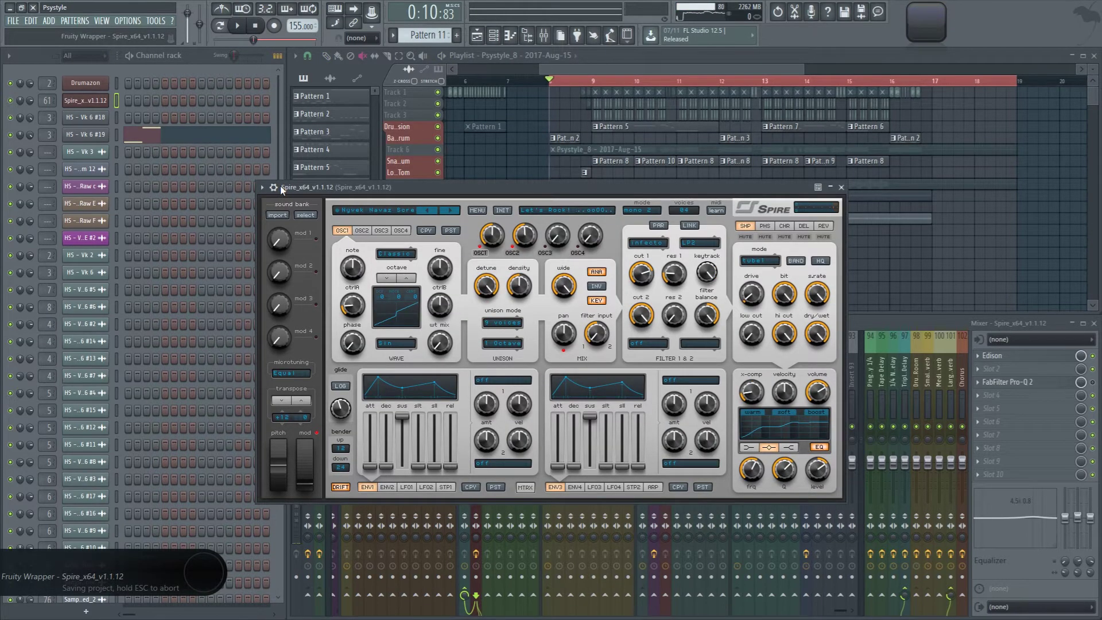
Listen to the section again while viewing the drum tracks enlarged in the playlist, and bring the Spire window back in front
{"action": "key", "text": "space"}
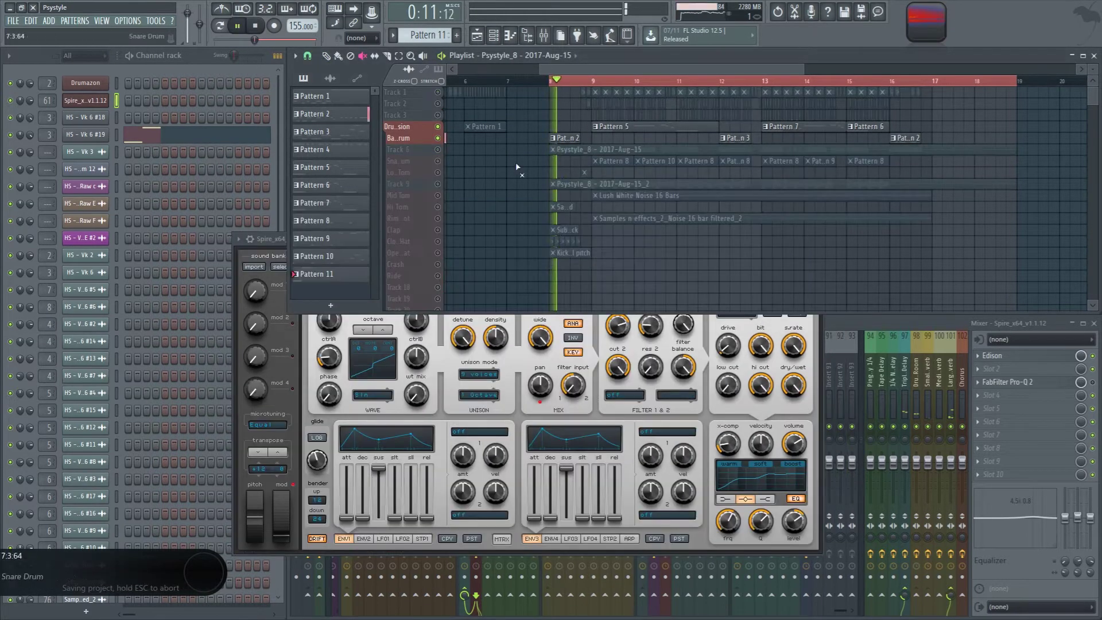
{"action": "scroll", "coordinate": [518, 167], "scroll_direction": "up", "scroll_amount": 4}
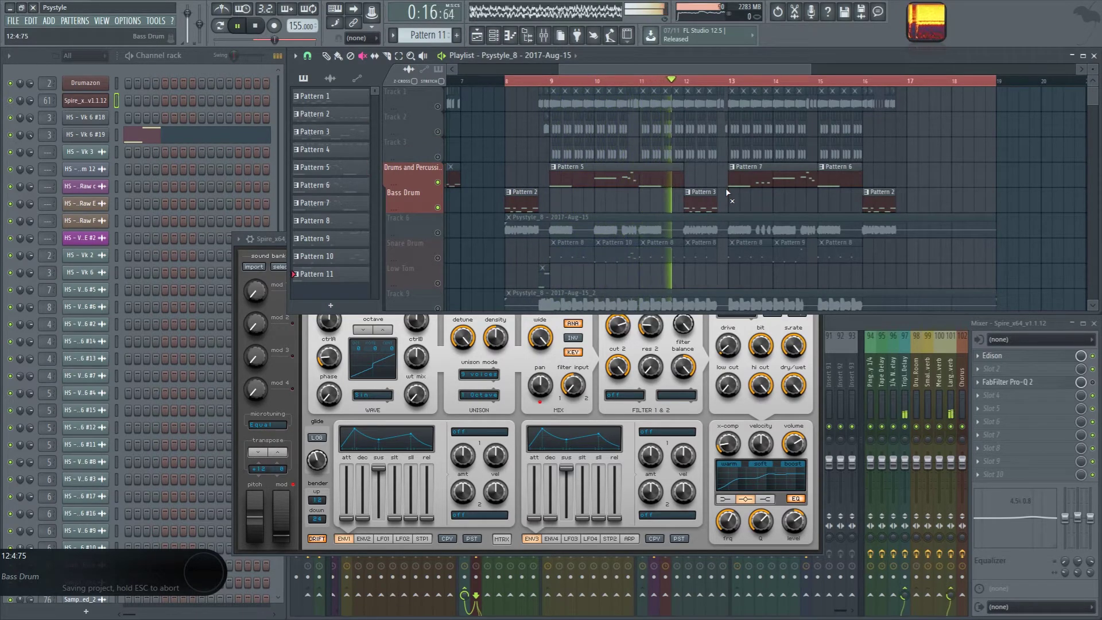
{"action": "left_click", "coordinate": [267, 239]}
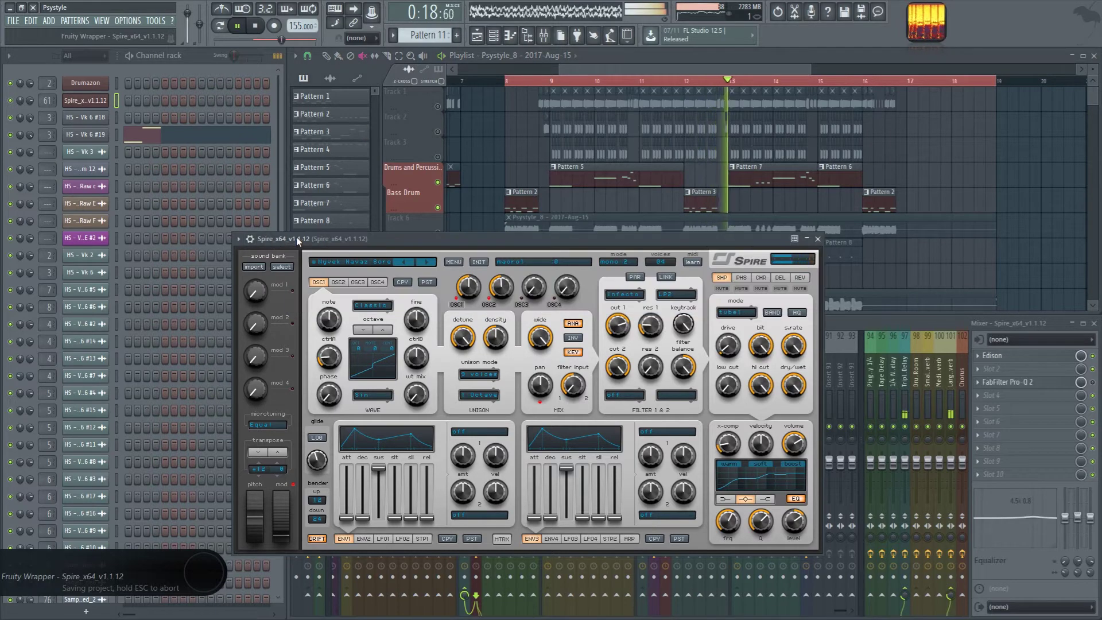
{"action": "key", "text": "space"}
{"action": "left_click_drag", "start_coordinate": [432, 232], "coordinate": [486, 140]}
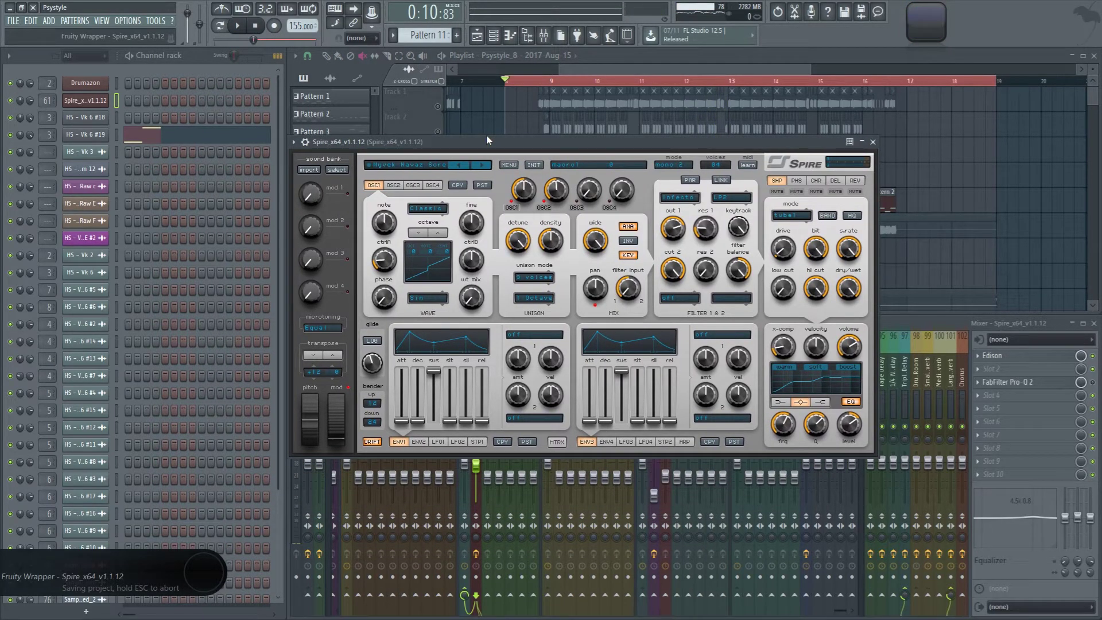
Add a new Spire instance to the channel rack from the plugin picker and place its window over the existing Spire
{"action": "key", "text": "F8"}
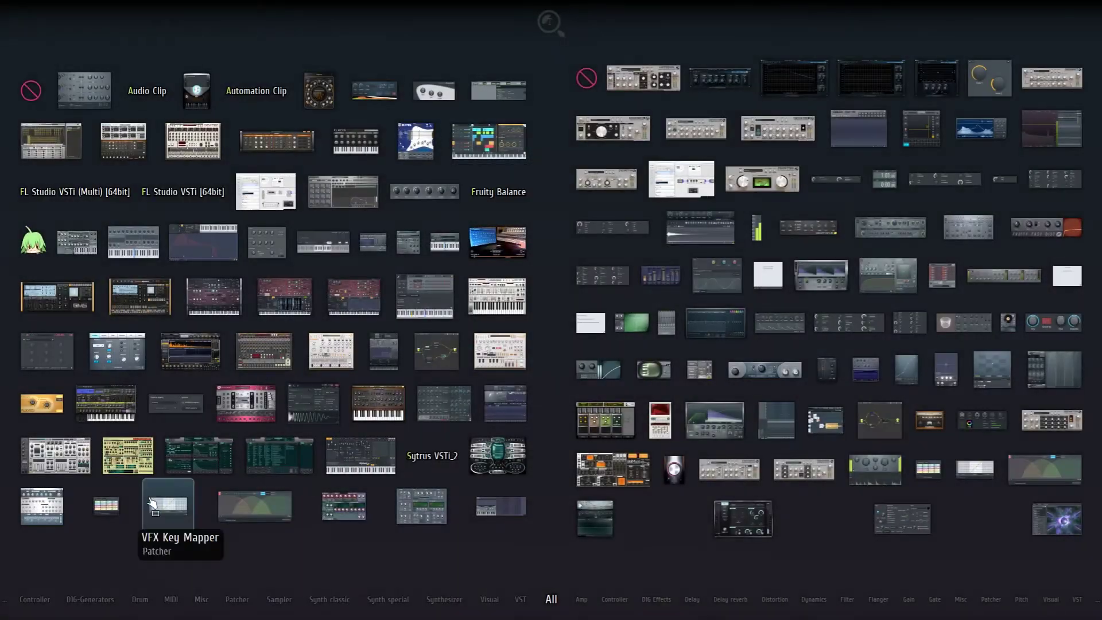
{"action": "left_click_drag", "start_coordinate": [55, 455], "coordinate": [104, 68]}
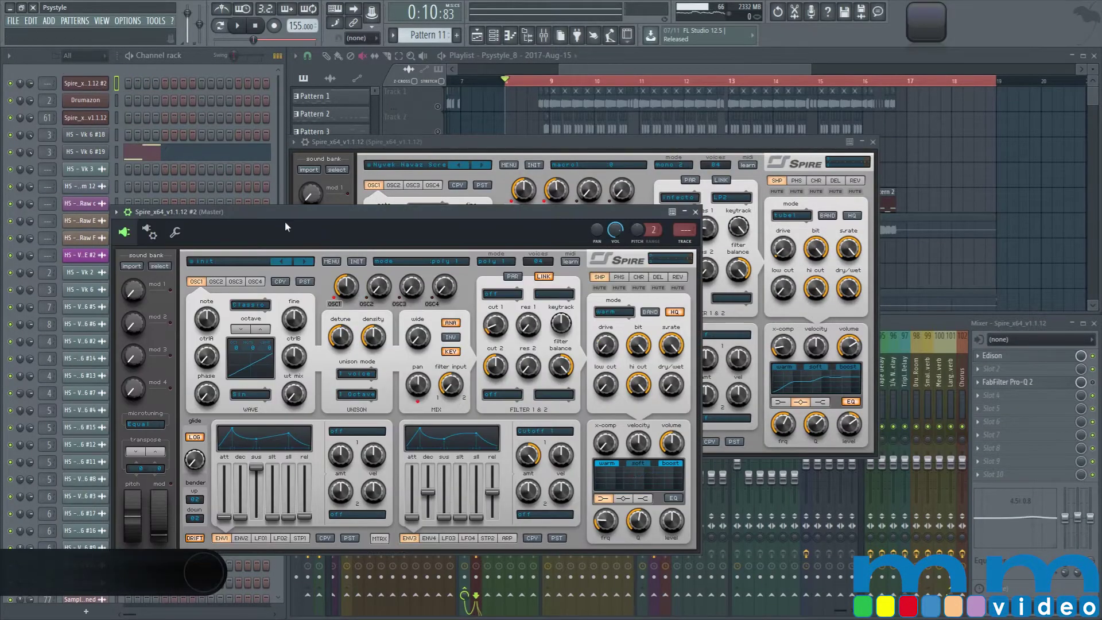
{"action": "left_click_drag", "start_coordinate": [284, 221], "coordinate": [467, 164]}
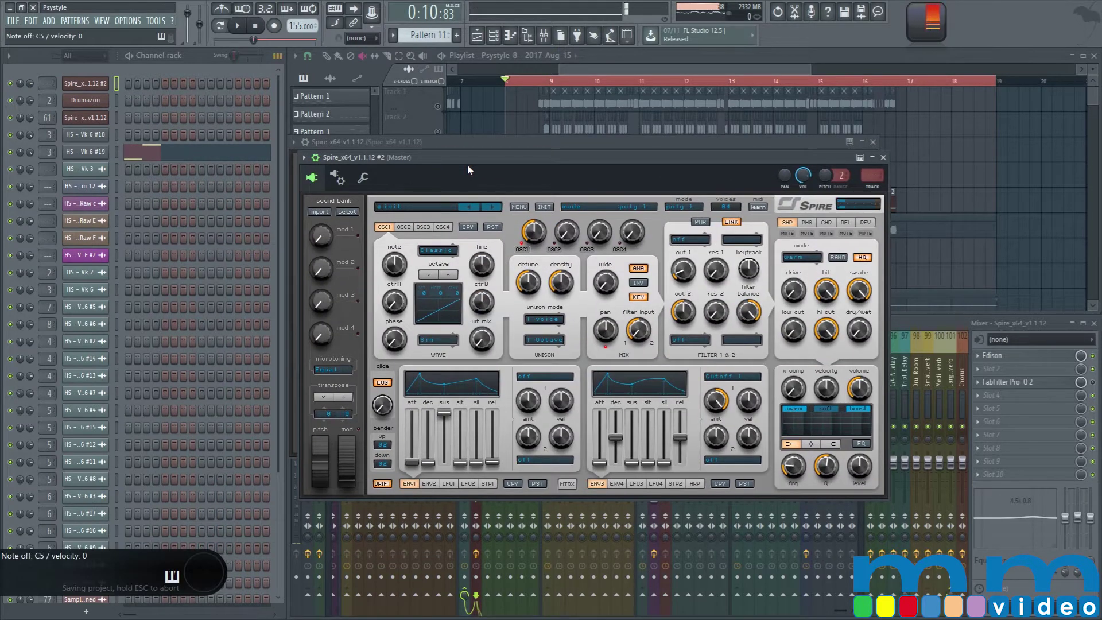
{"action": "left_click_drag", "start_coordinate": [343, 159], "coordinate": [336, 146]}
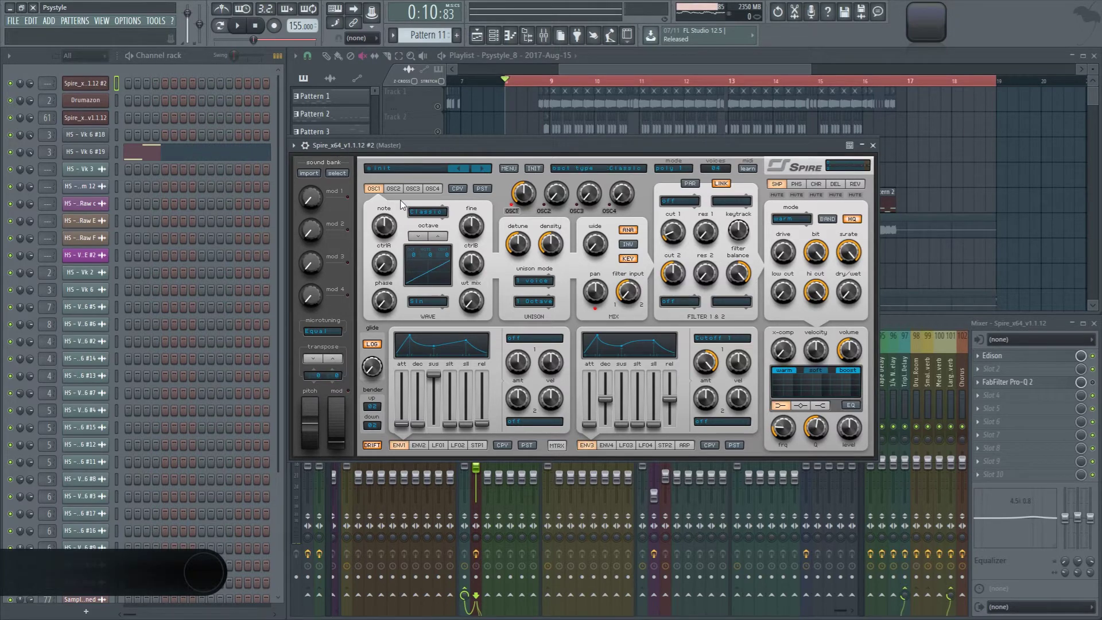
Set oscillator 1's unison mode to 9 voices in the new Spire and audition a note before and after
{"action": "key", "text": "z"}
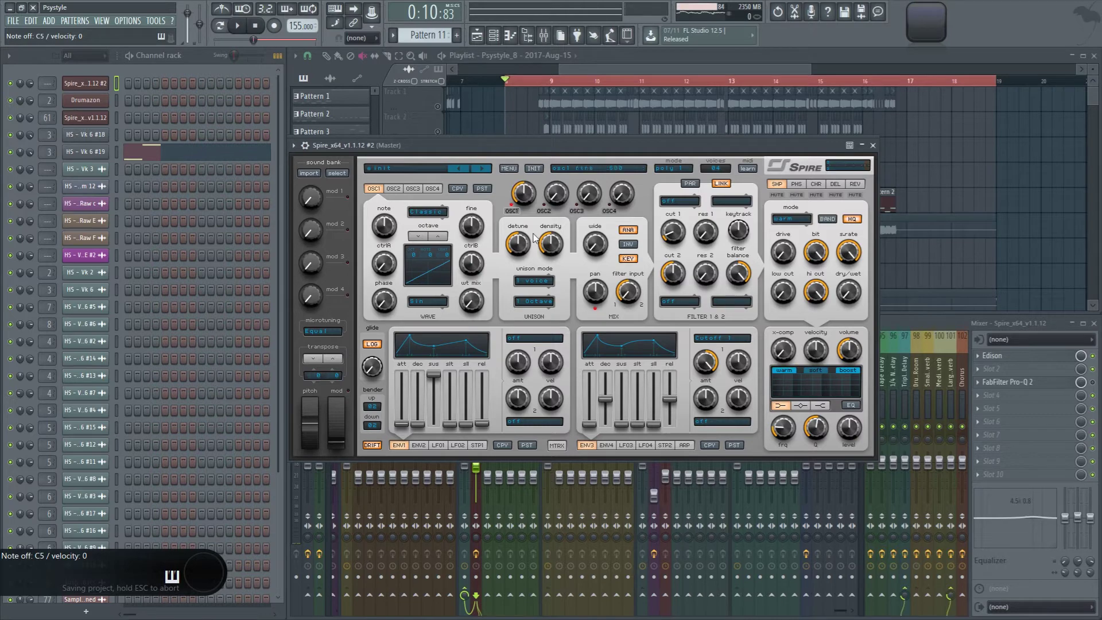
{"action": "left_click", "coordinate": [537, 280]}
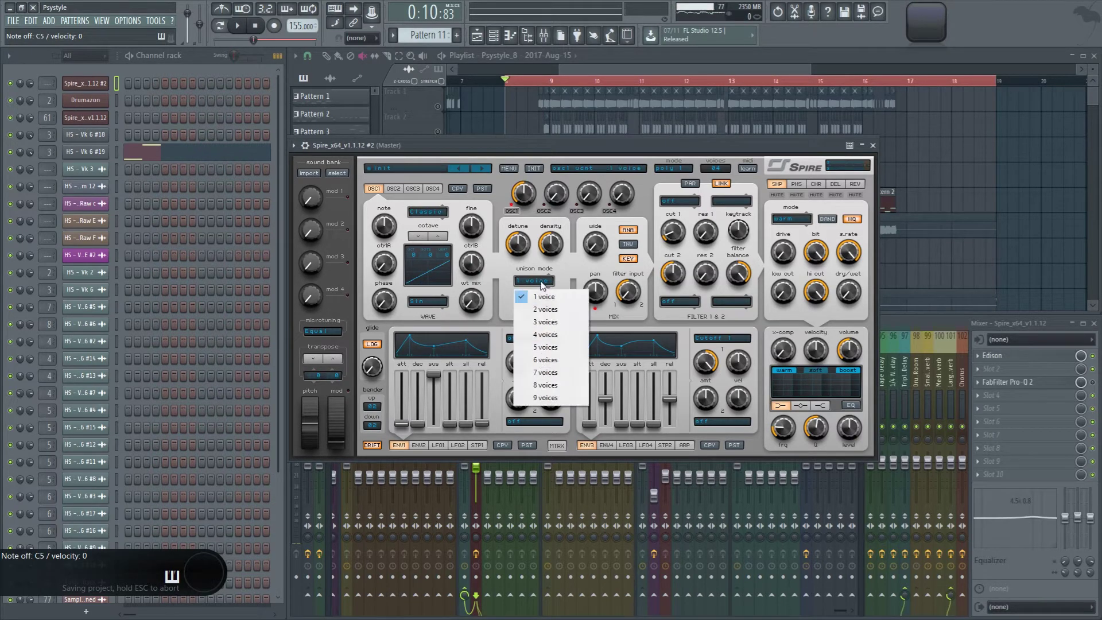
{"action": "left_click", "coordinate": [542, 398]}
{"action": "key", "text": "z"}
Raise oscillator 1's unison detune, set its density to 1000, turn its wide up fully, and audition a note
{"action": "left_click_drag", "start_coordinate": [522, 244], "coordinate": [517, 198]}
{"action": "left_click_drag", "start_coordinate": [550, 243], "coordinate": [541, 153]}
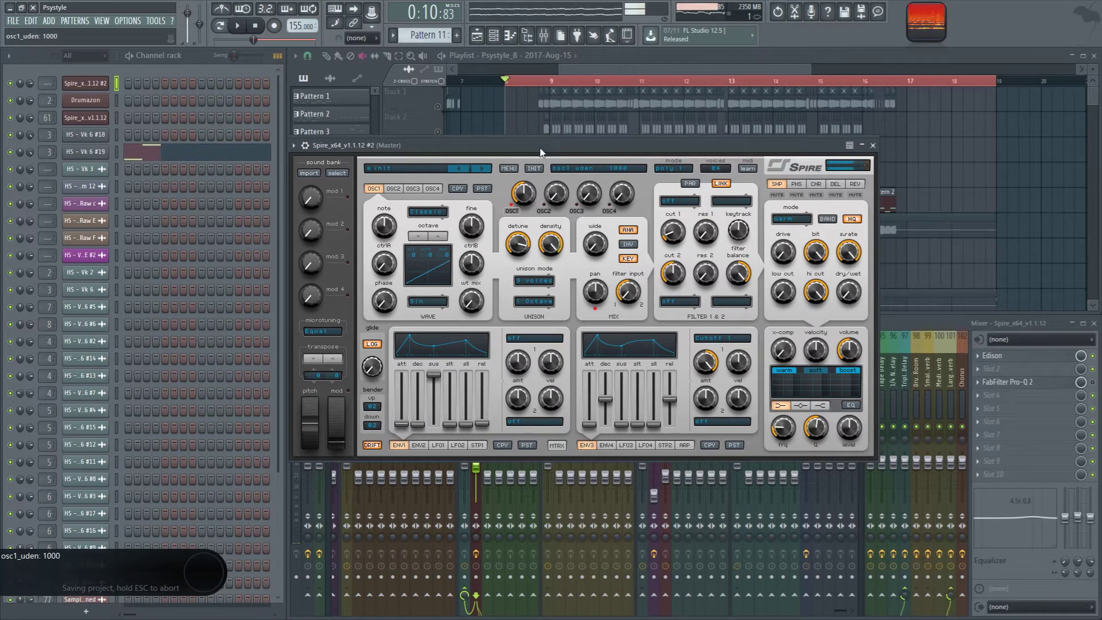
{"action": "left_click_drag", "start_coordinate": [595, 245], "coordinate": [606, 143]}
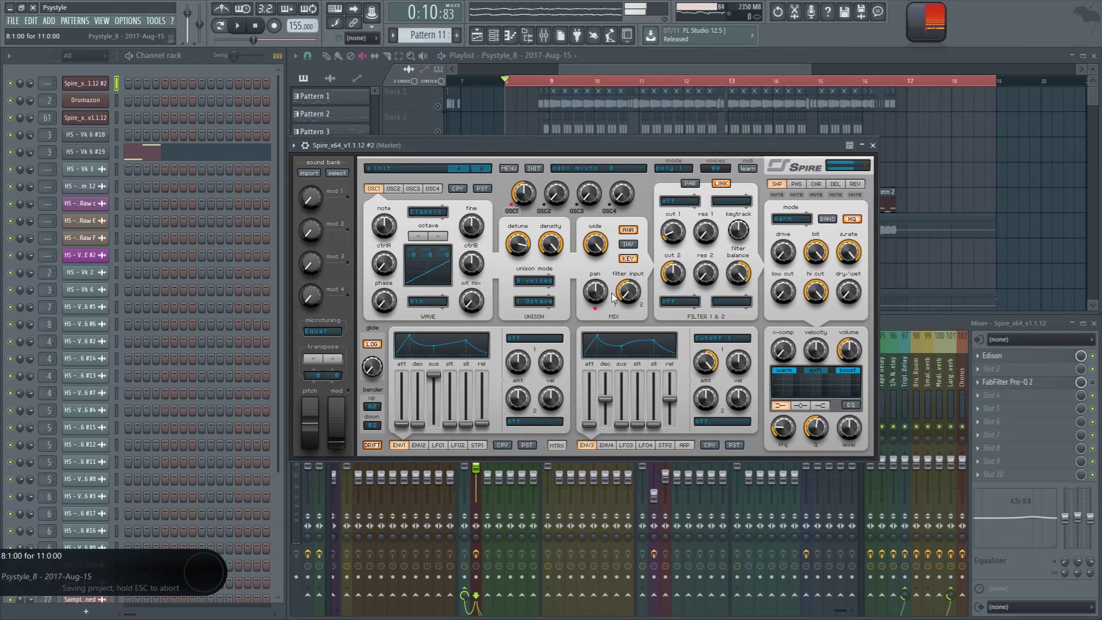
{"action": "key", "text": "z"}
Set oscillator 1's fine tuning to 480 and raise oscillator 2's mix level
{"action": "scroll", "coordinate": [544, 258], "scroll_direction": "down", "scroll_amount": 5}
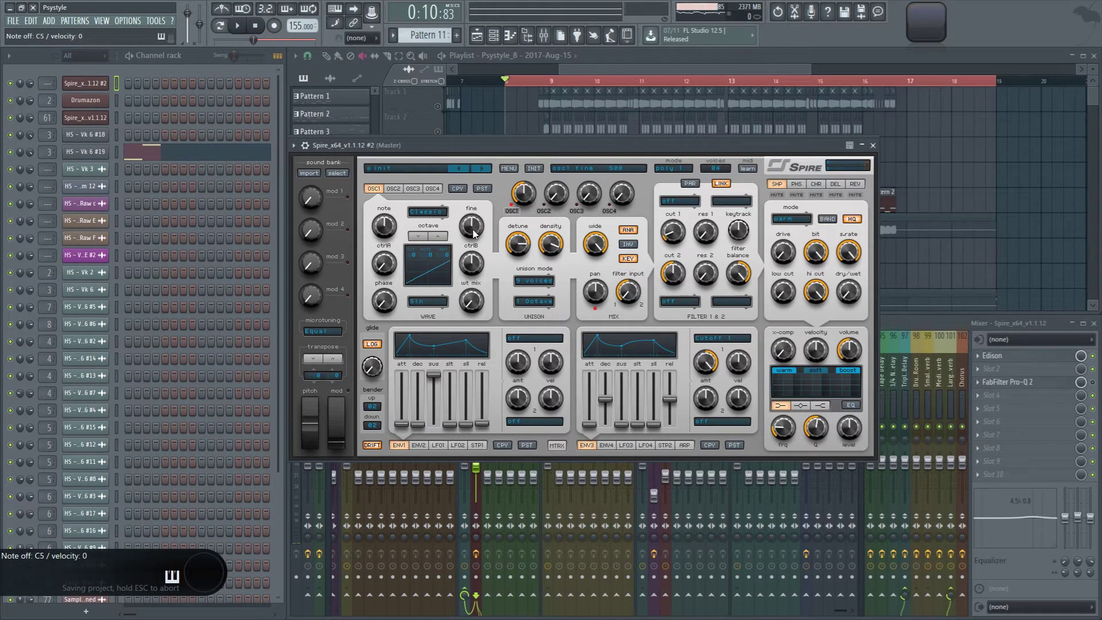
{"action": "scroll", "coordinate": [474, 233], "scroll_direction": "down", "scroll_amount": 3}
{"action": "scroll", "coordinate": [474, 235], "scroll_direction": "up", "scroll_amount": 1}
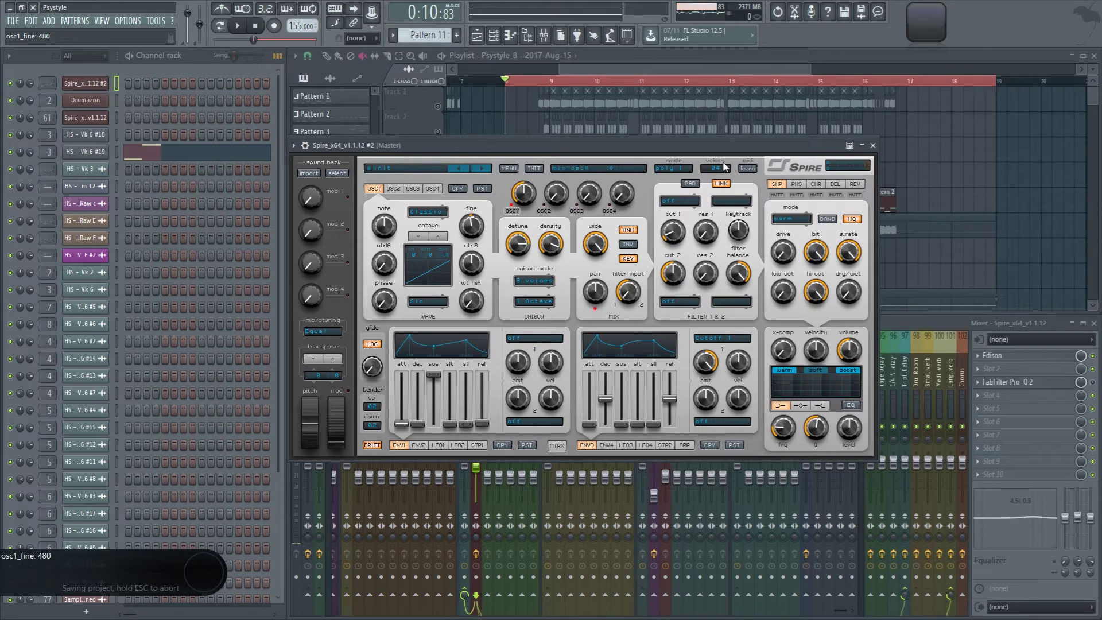
{"action": "left_click_drag", "start_coordinate": [561, 202], "coordinate": [556, 177]}
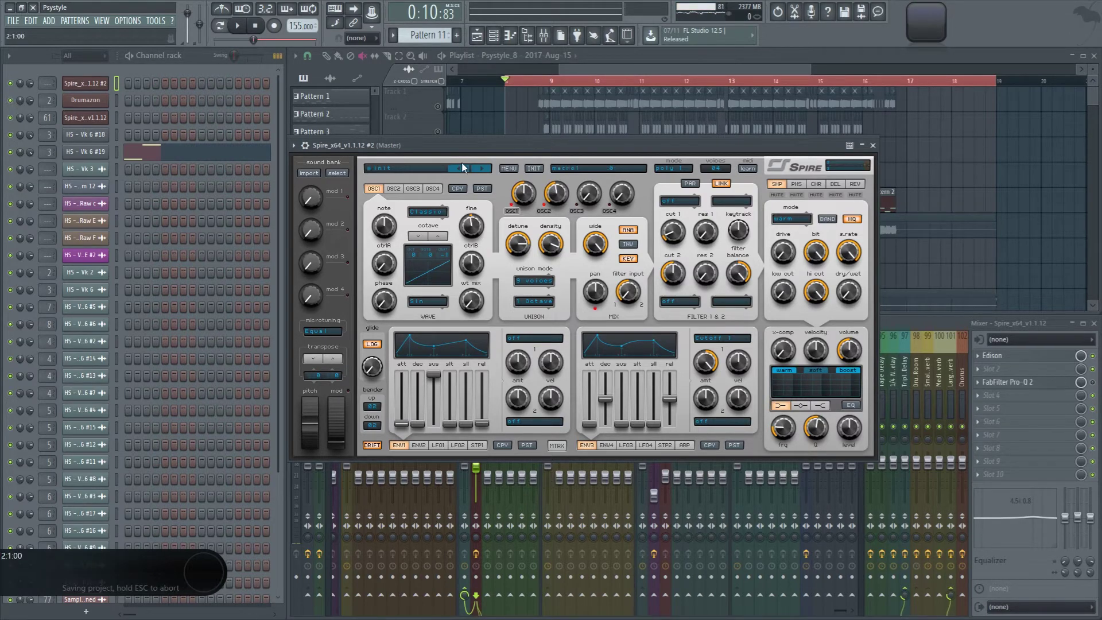
Set the unison detune to 595 on oscillator 2 and about 910 on oscillator 1, and return to oscillator 2
{"action": "left_click", "coordinate": [396, 190]}
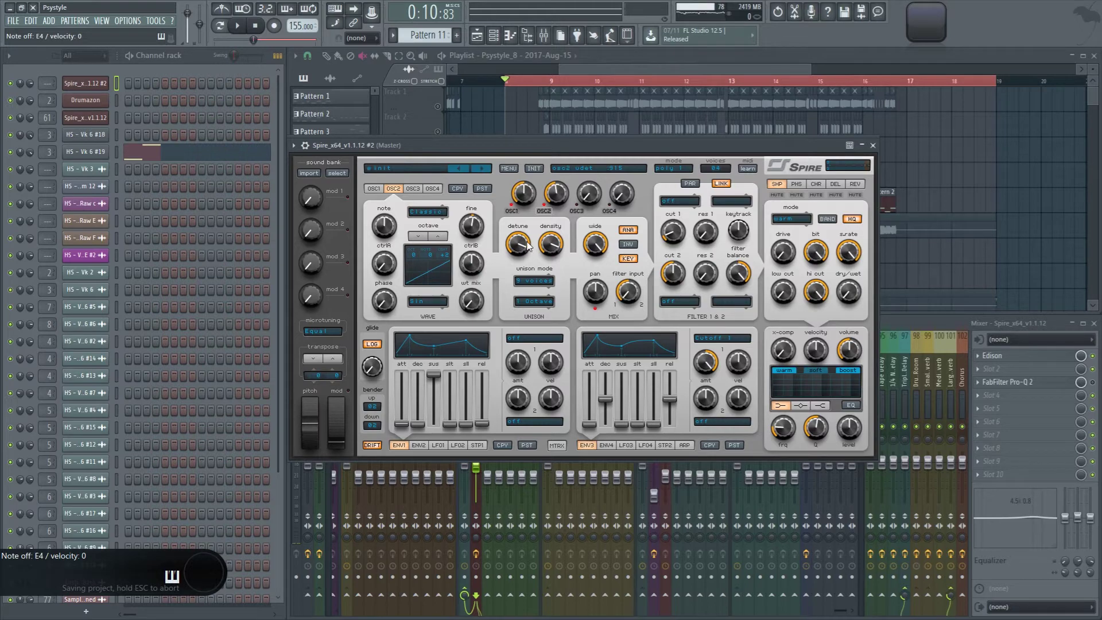
{"action": "left_click_drag", "start_coordinate": [528, 245], "coordinate": [521, 274]}
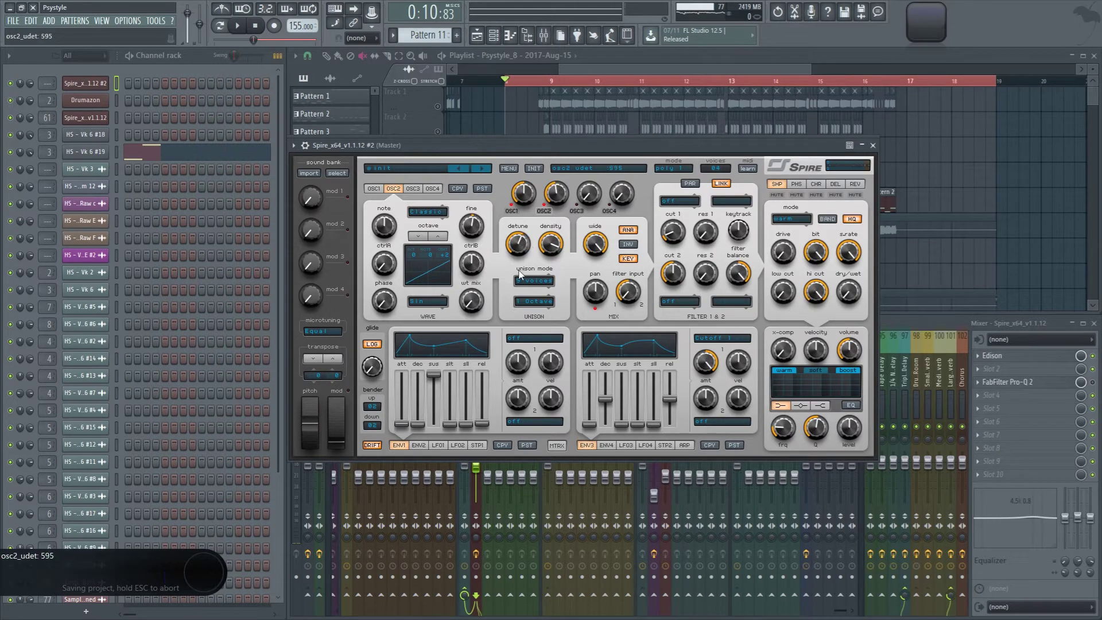
{"action": "left_click", "coordinate": [381, 191]}
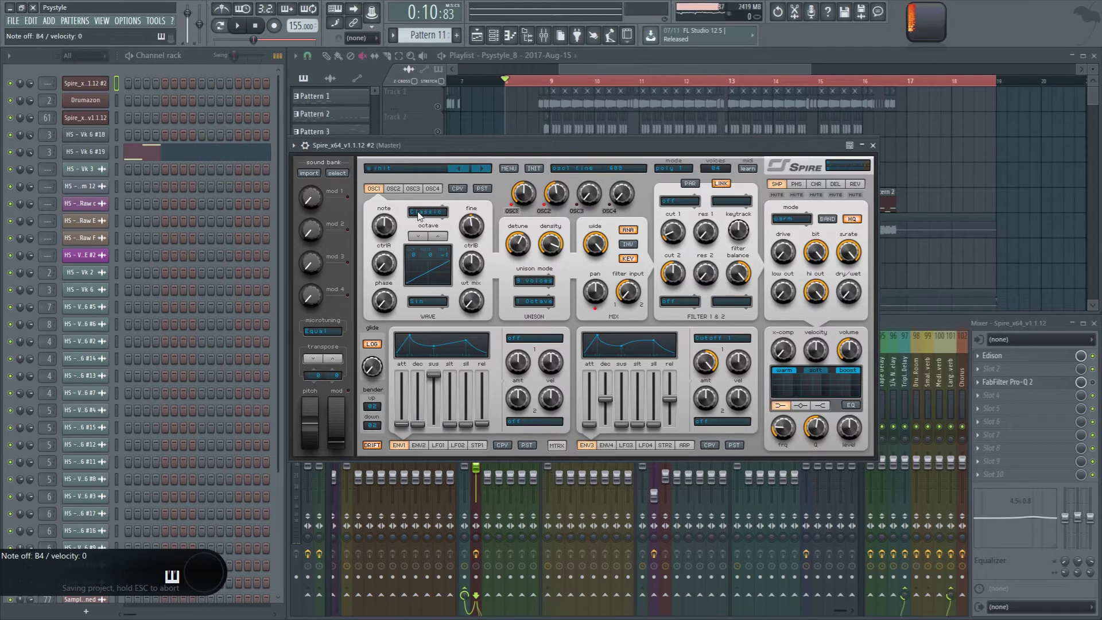
{"action": "left_click_drag", "start_coordinate": [511, 239], "coordinate": [509, 202]}
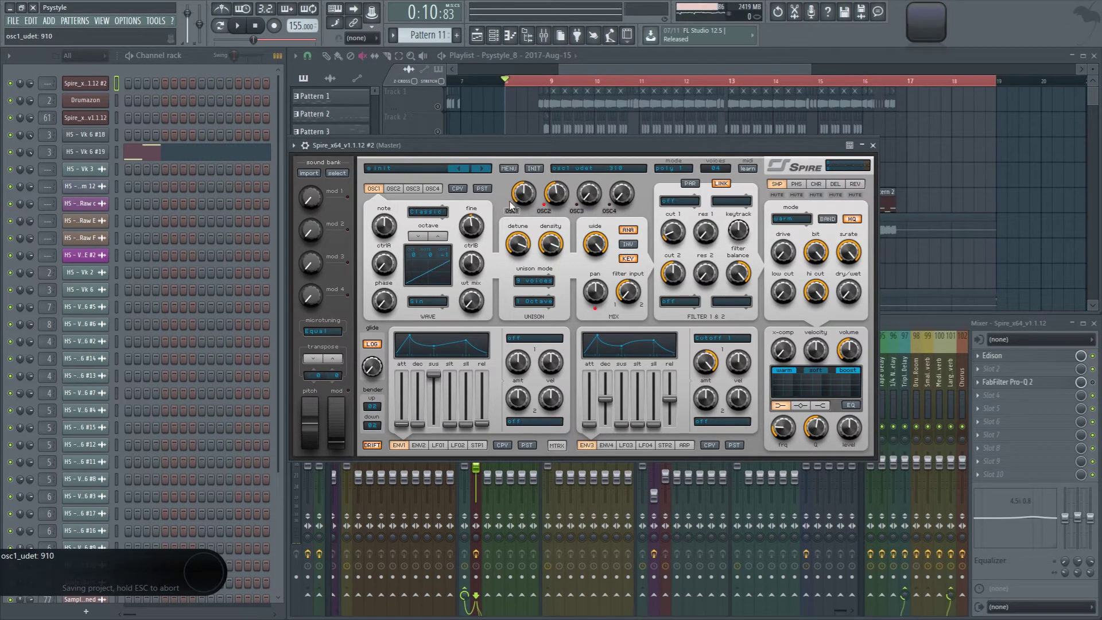
{"action": "left_click", "coordinate": [393, 189]}
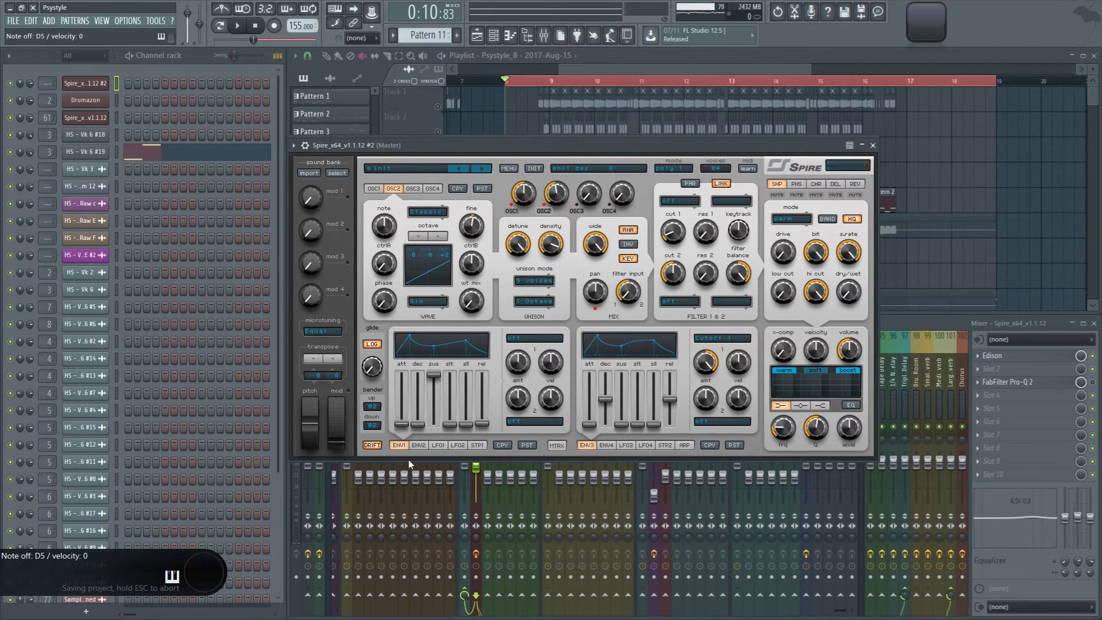
Set envelope 2's decay to 448 and assign its first modulation target to Osc1 Pitch
{"action": "left_click", "coordinate": [419, 446]}
{"action": "mouse_move", "coordinate": [417, 425]}
{"action": "left_mouse_down"}
{"action": "mouse_move", "coordinate": [417, 412]}
{"action": "mouse_move", "coordinate": [407, 415]}
{"action": "left_mouse_up"}
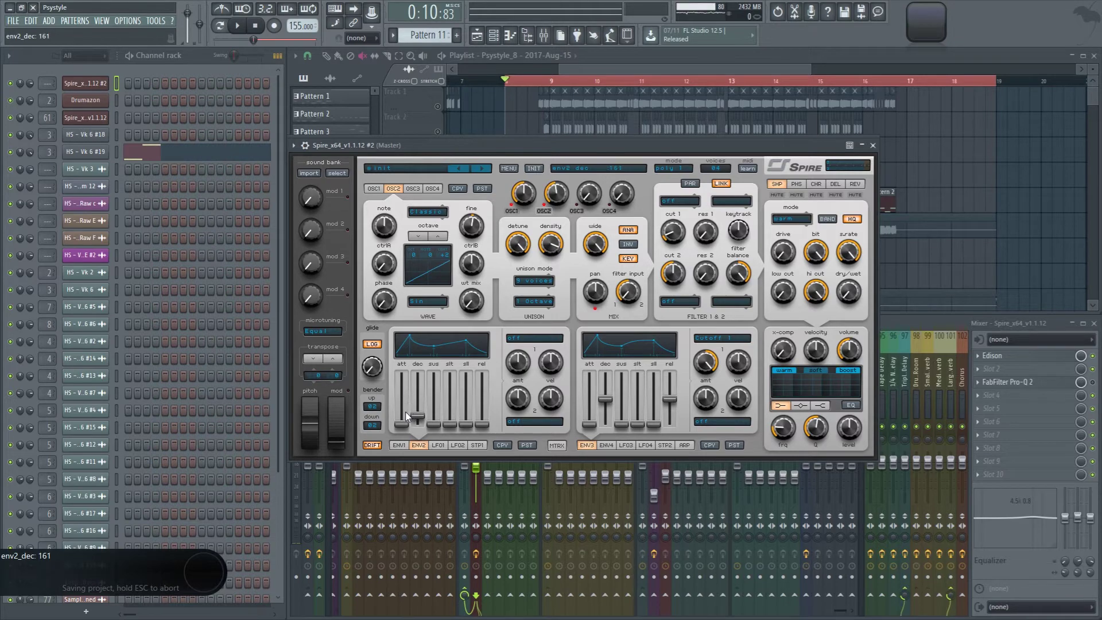
{"action": "left_click", "coordinate": [553, 343]}
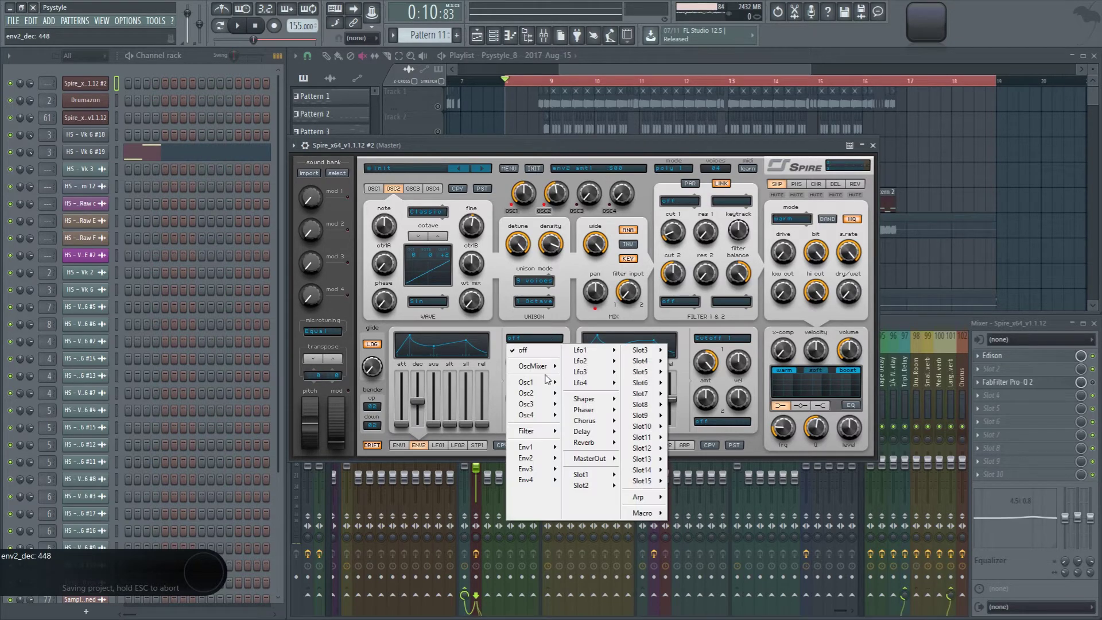
{"action": "mouse_move", "coordinate": [548, 382]}
{"action": "left_click", "coordinate": [588, 383]}
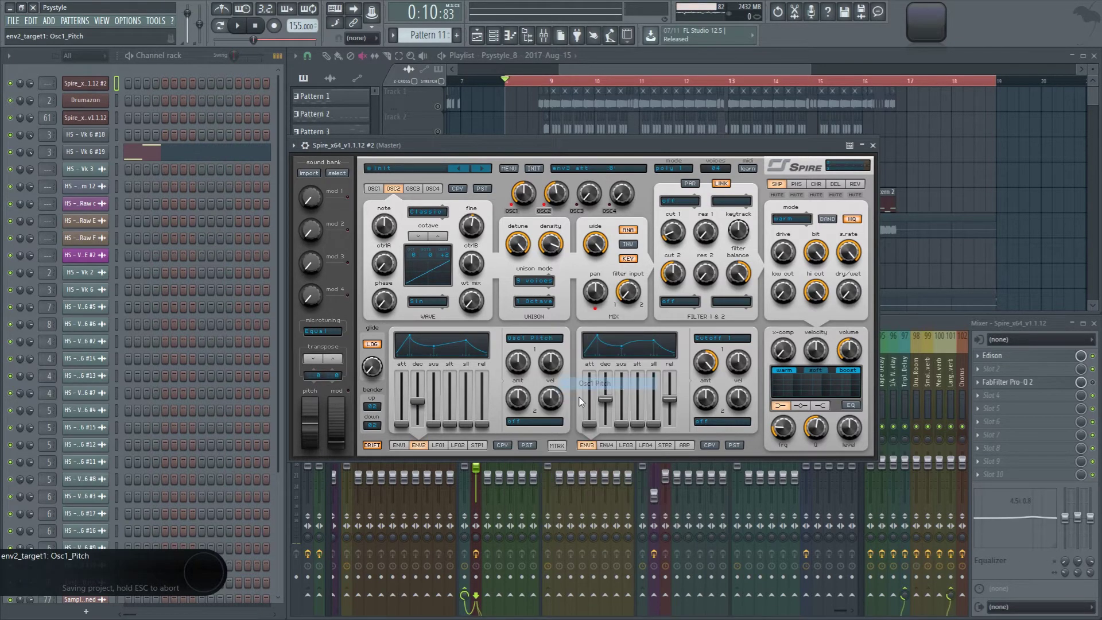
Assign envelope 2's second modulation target to Osc2 Pitch and turn down the pitch modulation amounts
{"action": "left_click", "coordinate": [533, 420]}
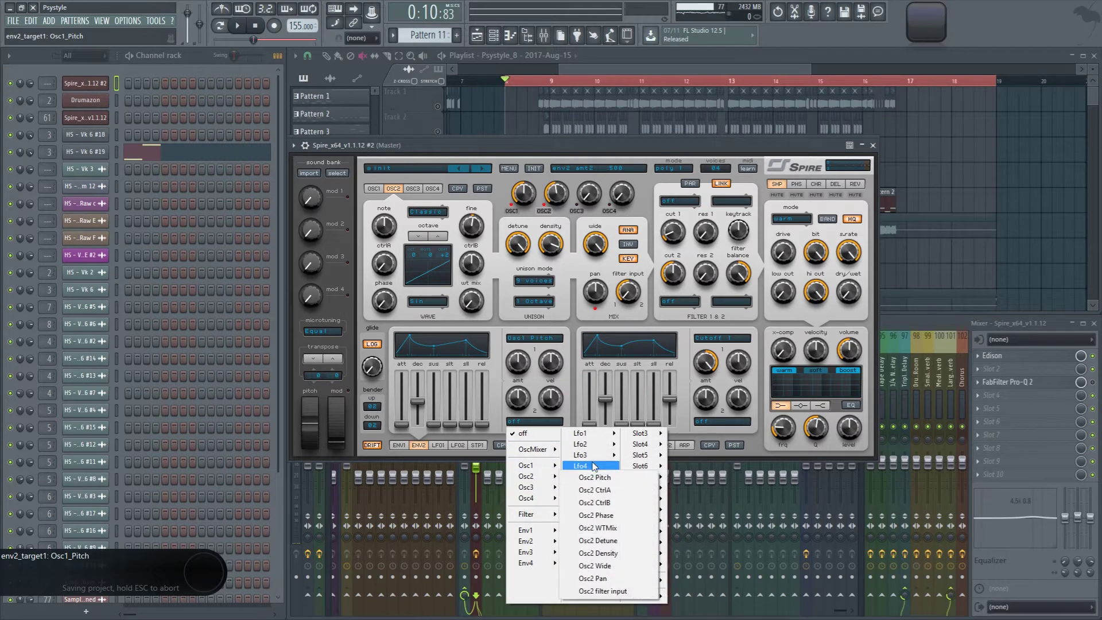
{"action": "left_click", "coordinate": [595, 477]}
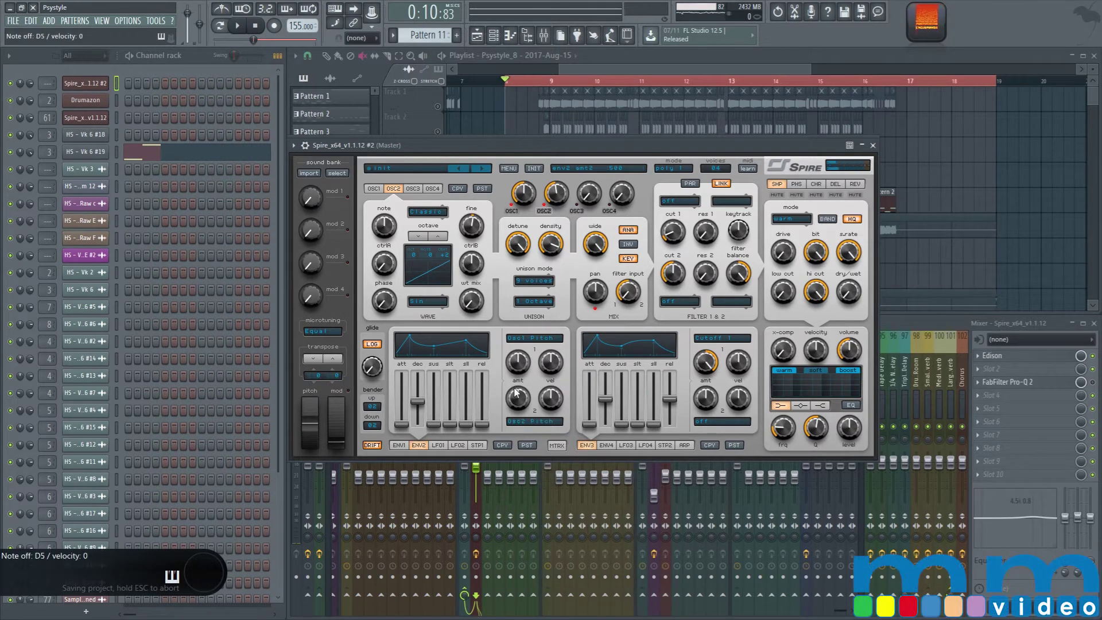
{"action": "left_click_drag", "start_coordinate": [515, 393], "coordinate": [491, 521]}
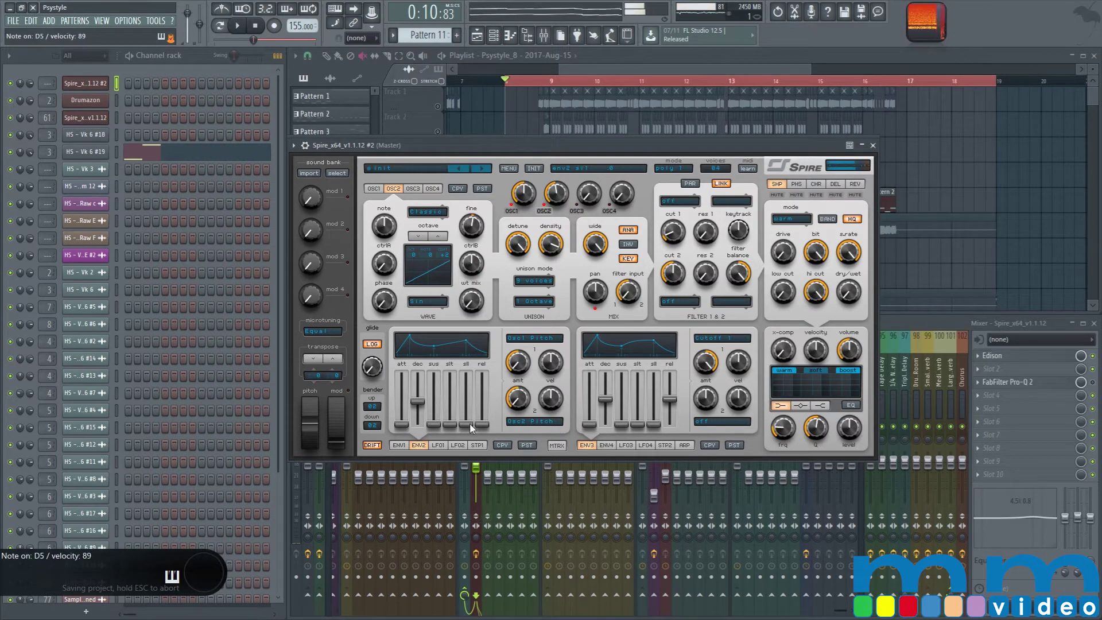
Set the pitch bender range to 24 down and 12 up
{"action": "left_click", "coordinate": [372, 425]}
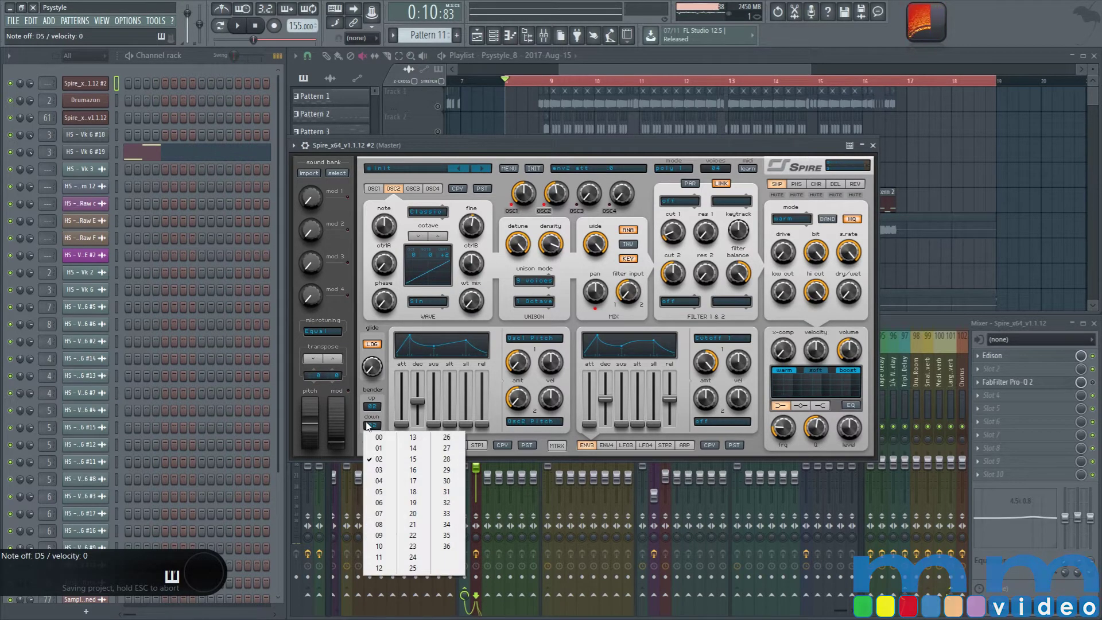
{"action": "left_click", "coordinate": [389, 568]}
{"action": "left_click", "coordinate": [374, 408]}
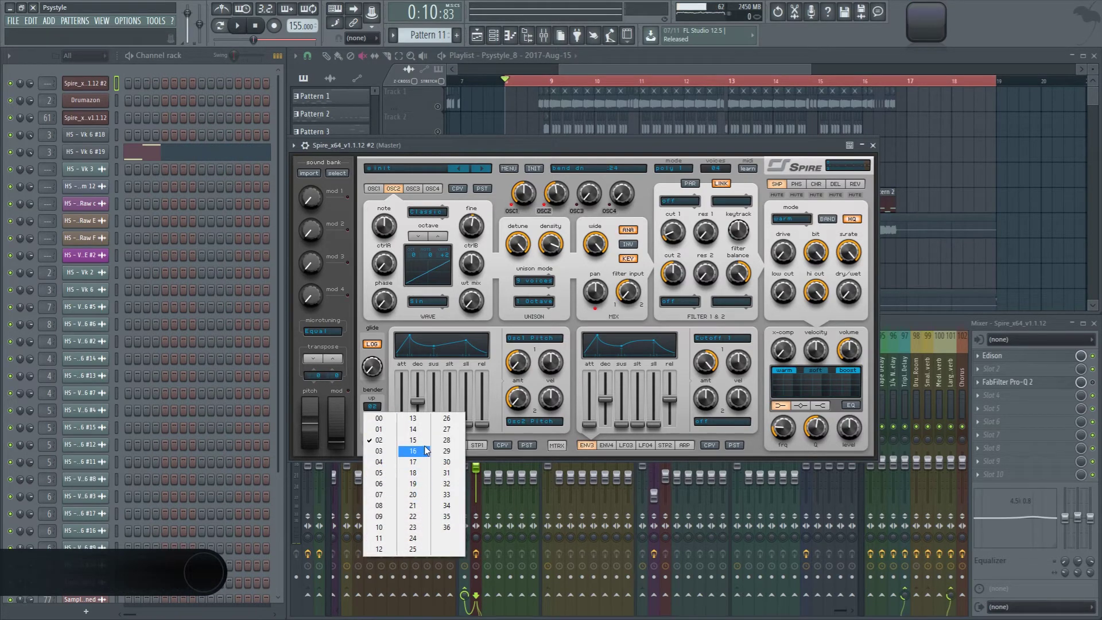
{"action": "left_click", "coordinate": [379, 549]}
Display the enlarged Wave Candy visualizer and shorten envelope 2's decay
{"action": "mouse_move", "coordinate": [422, 399]}
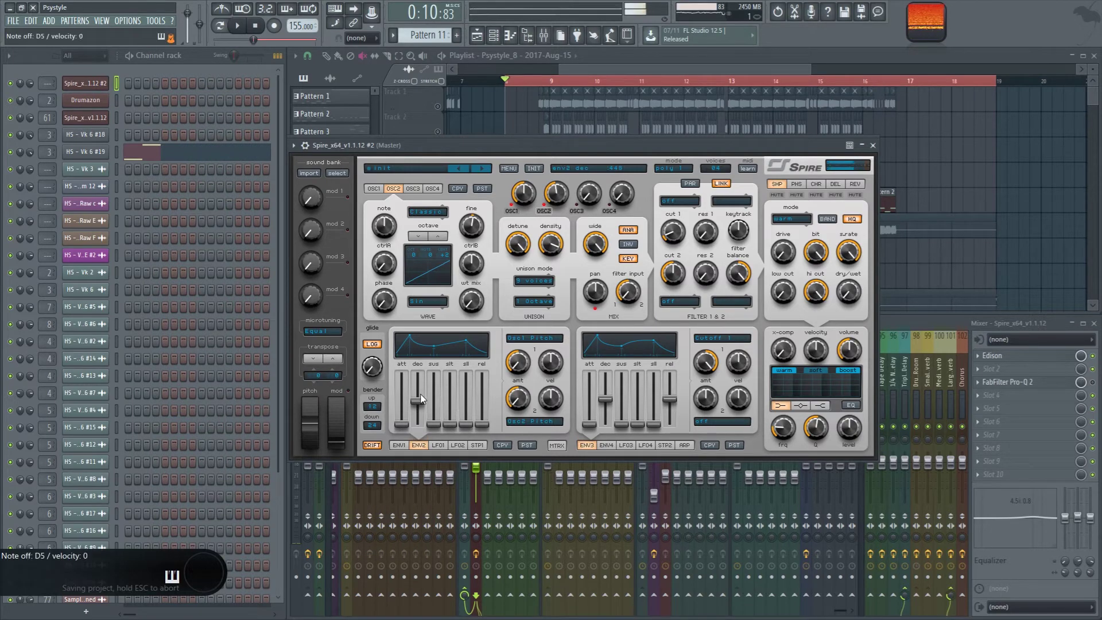
{"action": "left_click", "coordinate": [930, 23]}
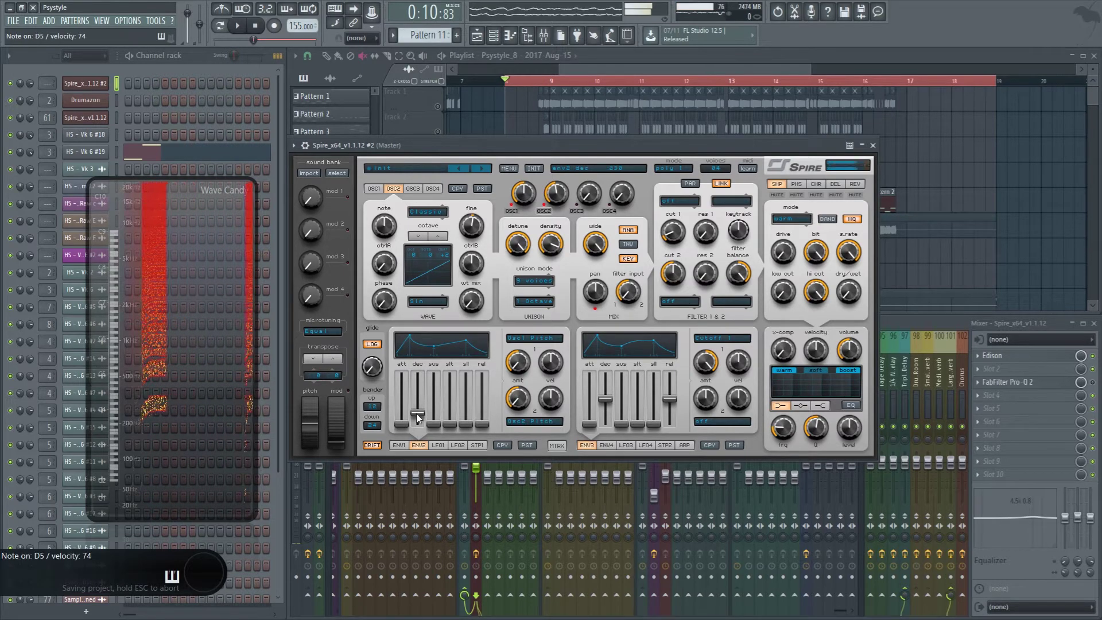
{"action": "left_click_drag", "start_coordinate": [417, 400], "coordinate": [417, 417]}
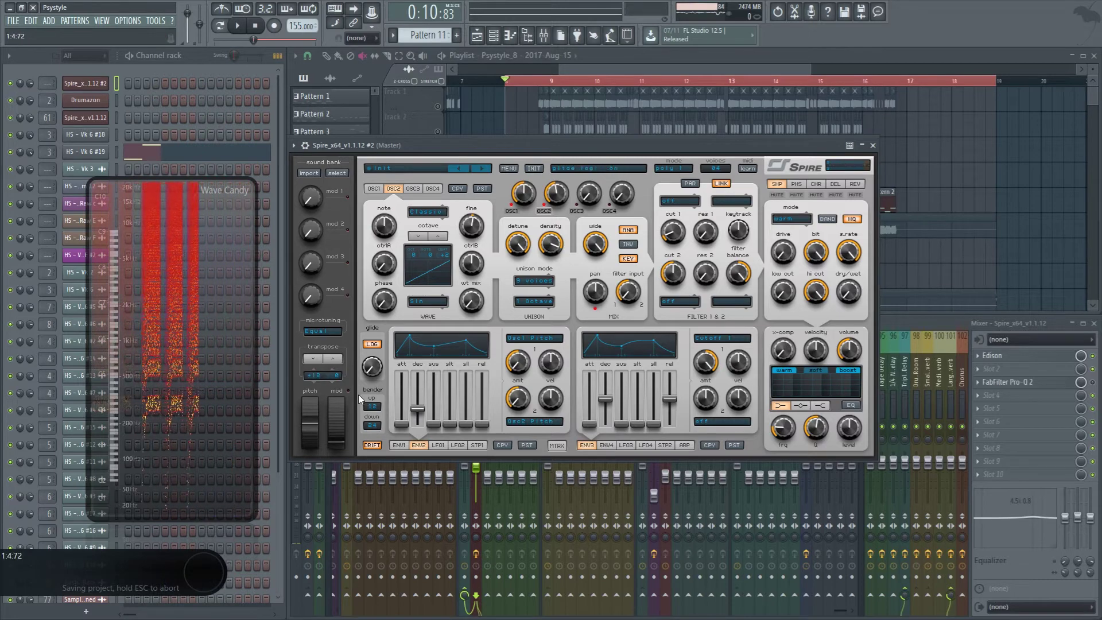
Show LFO 1's settings and assign its first modulation target to Osc1 Pitch
{"action": "left_click_drag", "start_coordinate": [321, 383], "coordinate": [326, 377]}
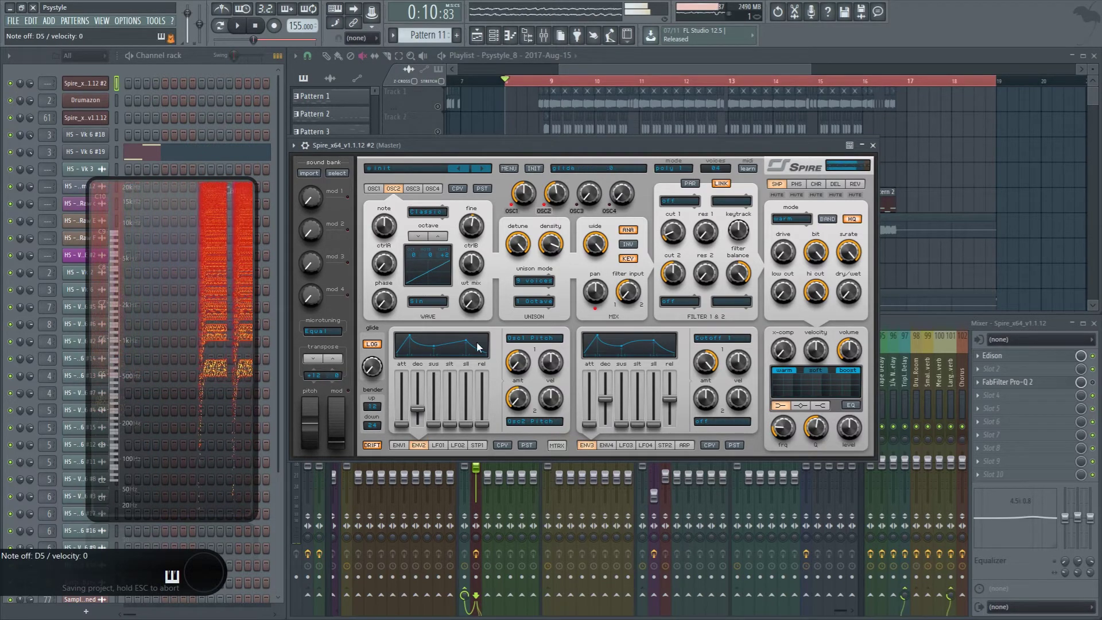
{"action": "left_click", "coordinate": [437, 445]}
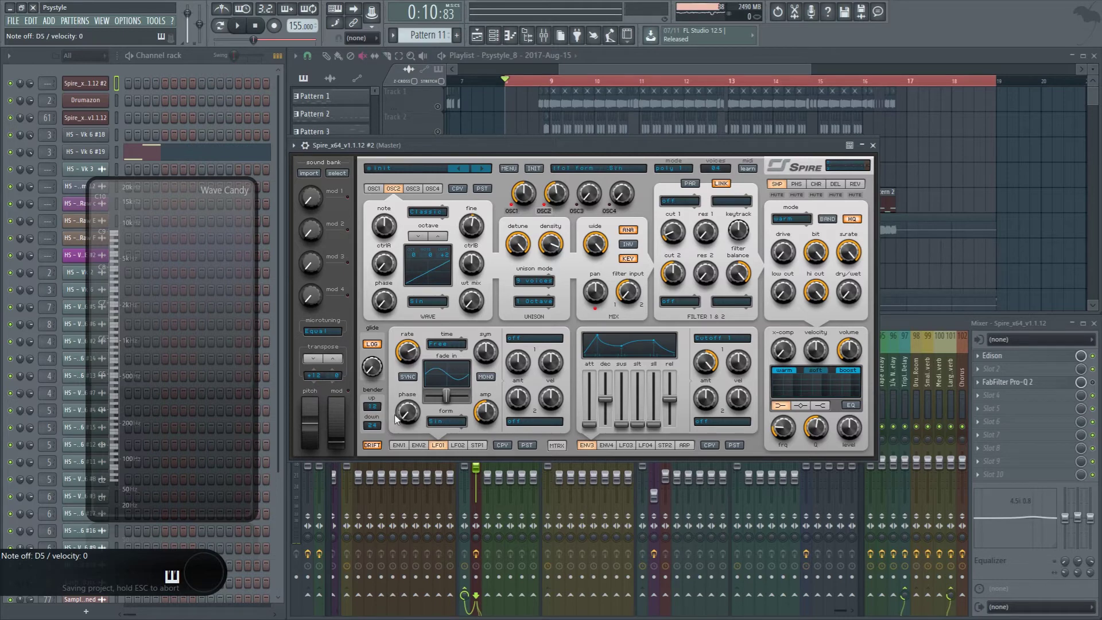
{"action": "left_click", "coordinate": [374, 189]}
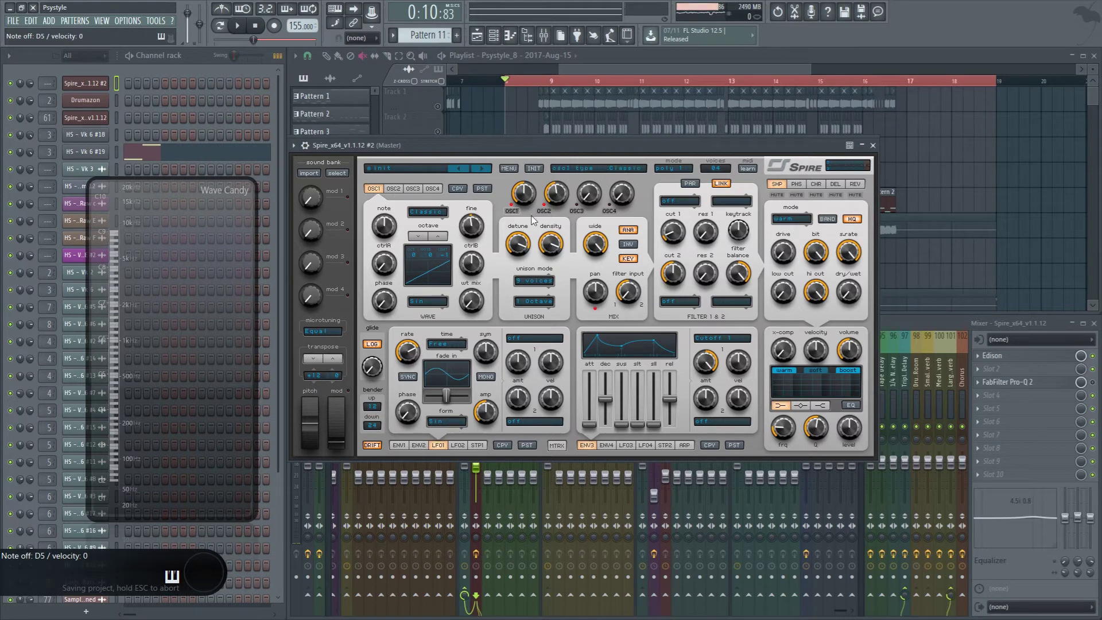
{"action": "left_click", "coordinate": [517, 344]}
{"action": "mouse_move", "coordinate": [534, 383]}
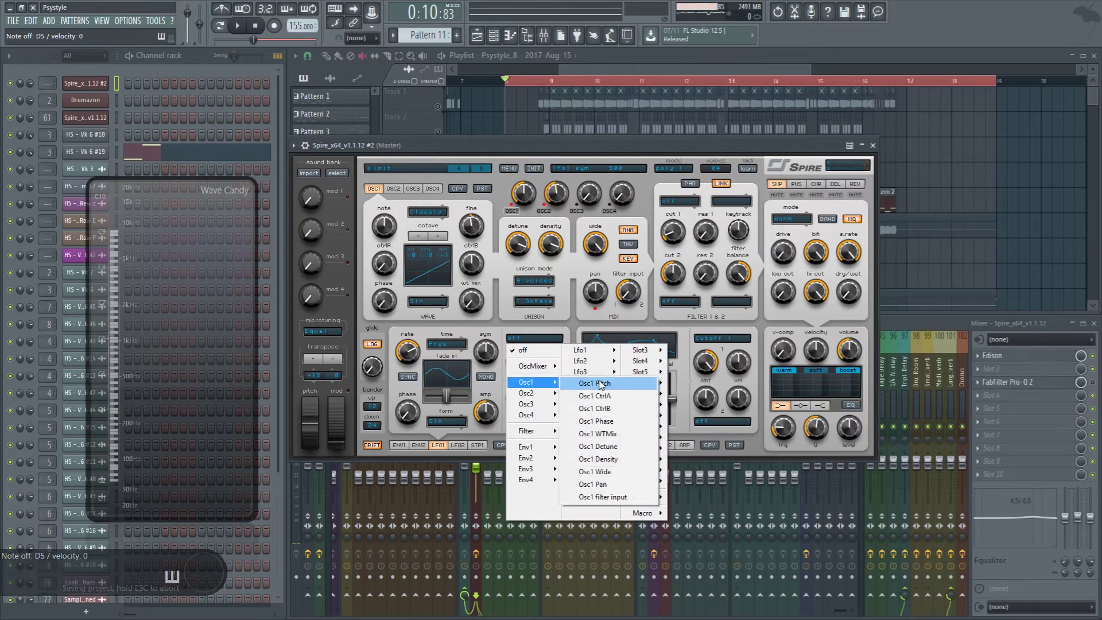
{"action": "left_click", "coordinate": [600, 384]}
Assign LFO 1's second target to Osc2 Pitch, then turn up its modulation amounts and rate
{"action": "left_click", "coordinate": [530, 420]}
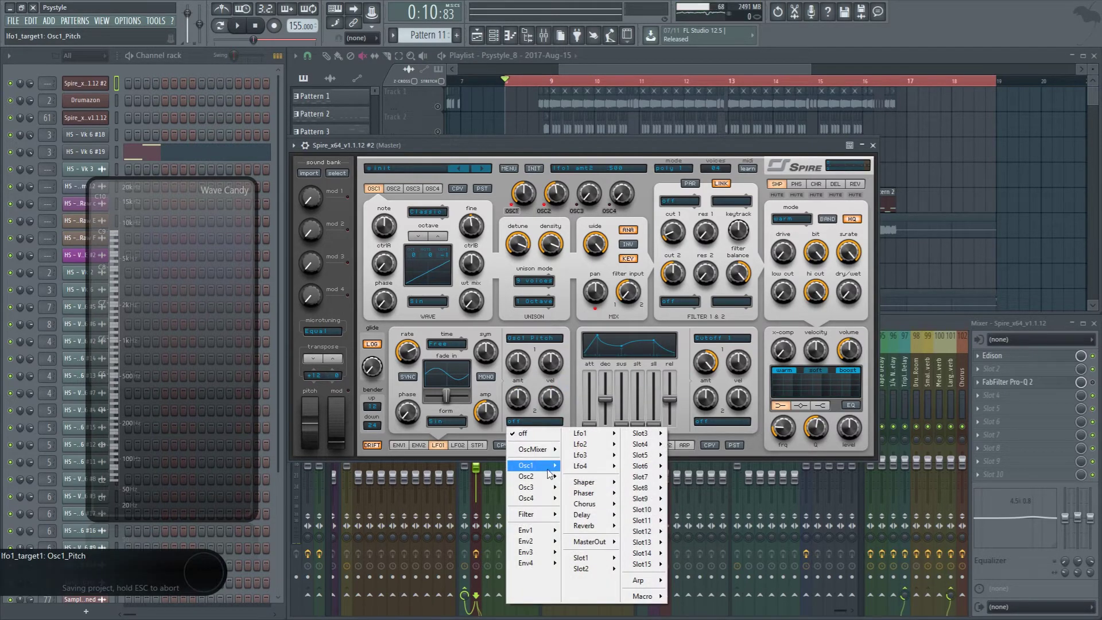
{"action": "mouse_move", "coordinate": [549, 476]}
{"action": "left_click", "coordinate": [596, 476]}
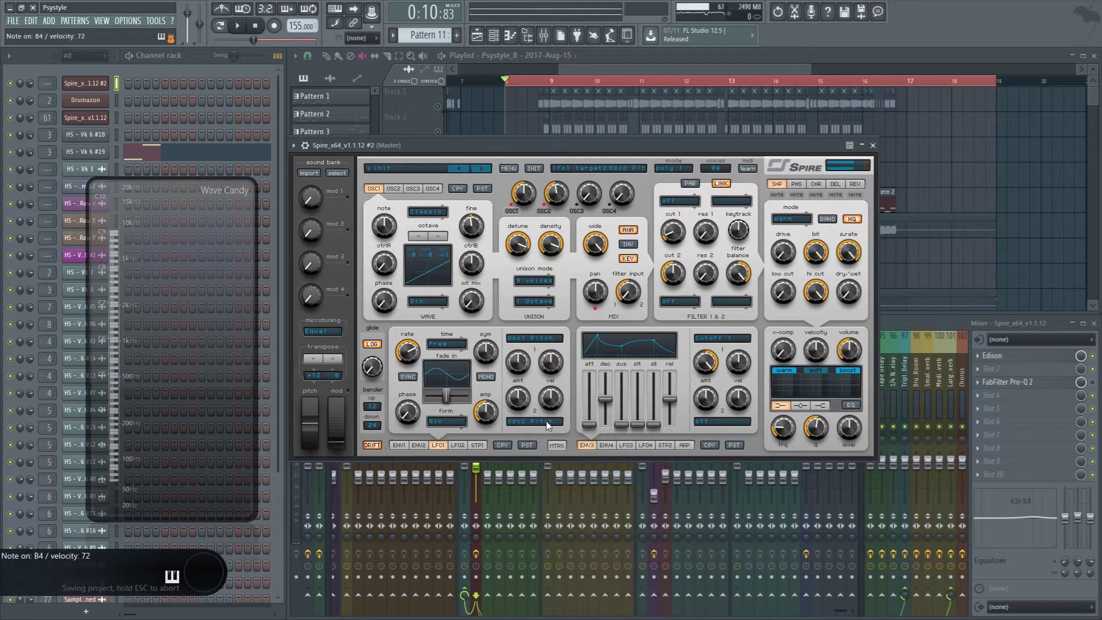
{"action": "left_click_drag", "start_coordinate": [518, 398], "coordinate": [514, 360]}
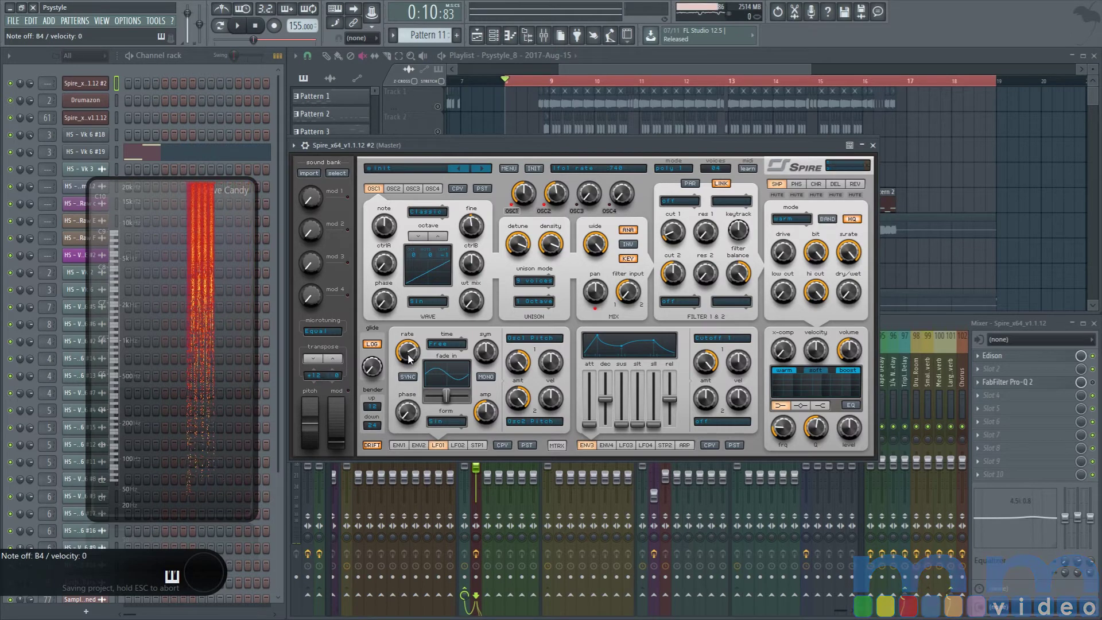
{"action": "left_click_drag", "start_coordinate": [409, 359], "coordinate": [404, 306]}
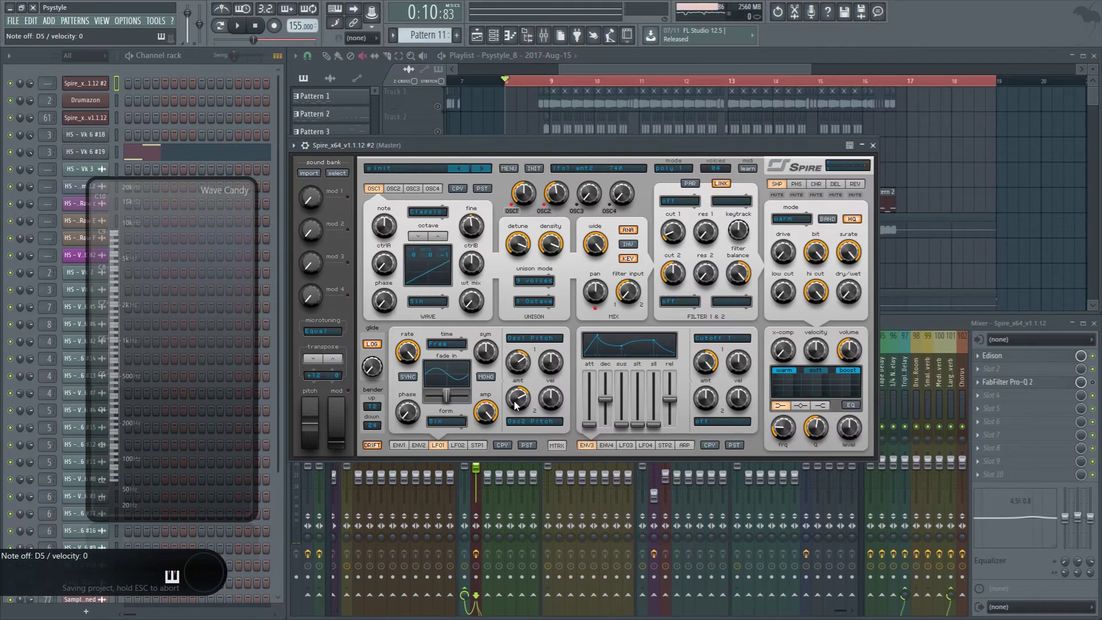
Set filter 1 to the infecto type in LP2 mode and raise its cutoff
{"action": "left_click", "coordinate": [686, 204]}
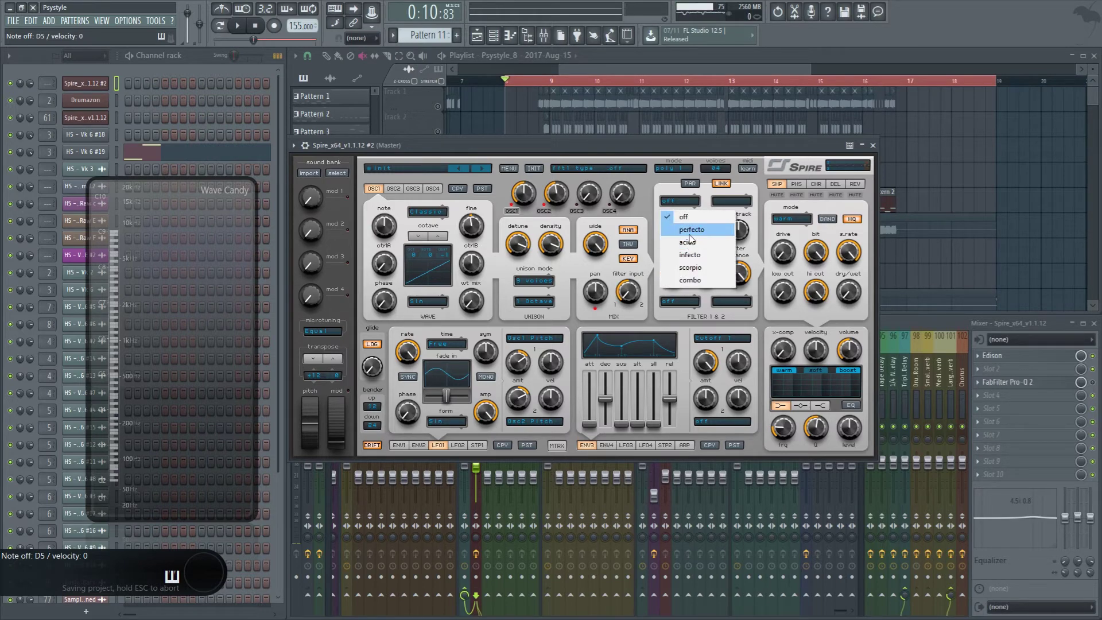
{"action": "left_click", "coordinate": [696, 255]}
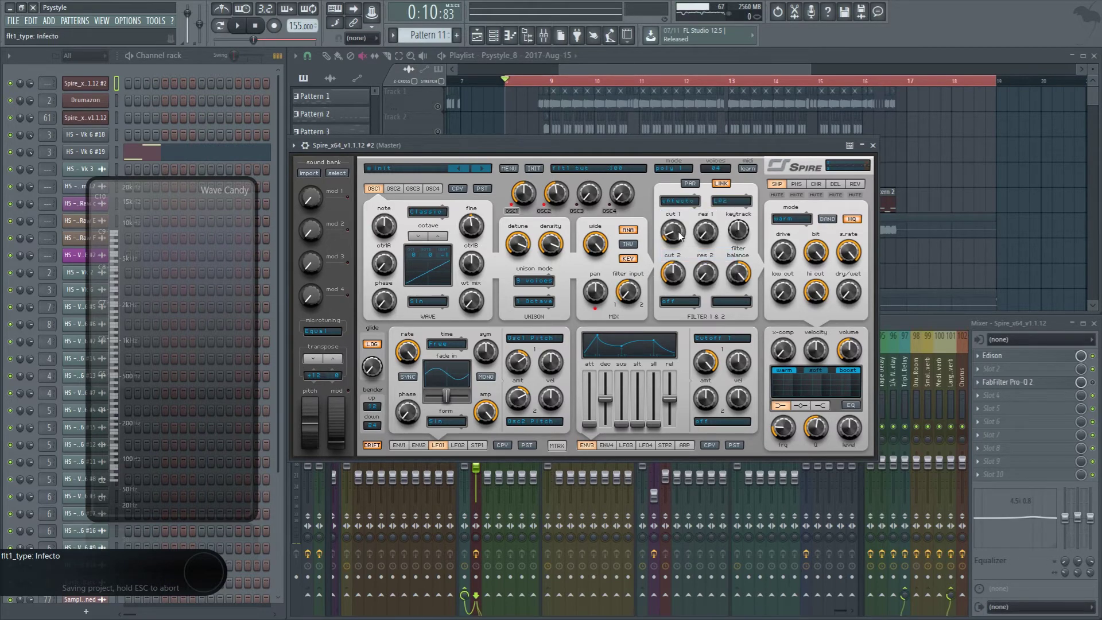
{"action": "left_click", "coordinate": [722, 201]}
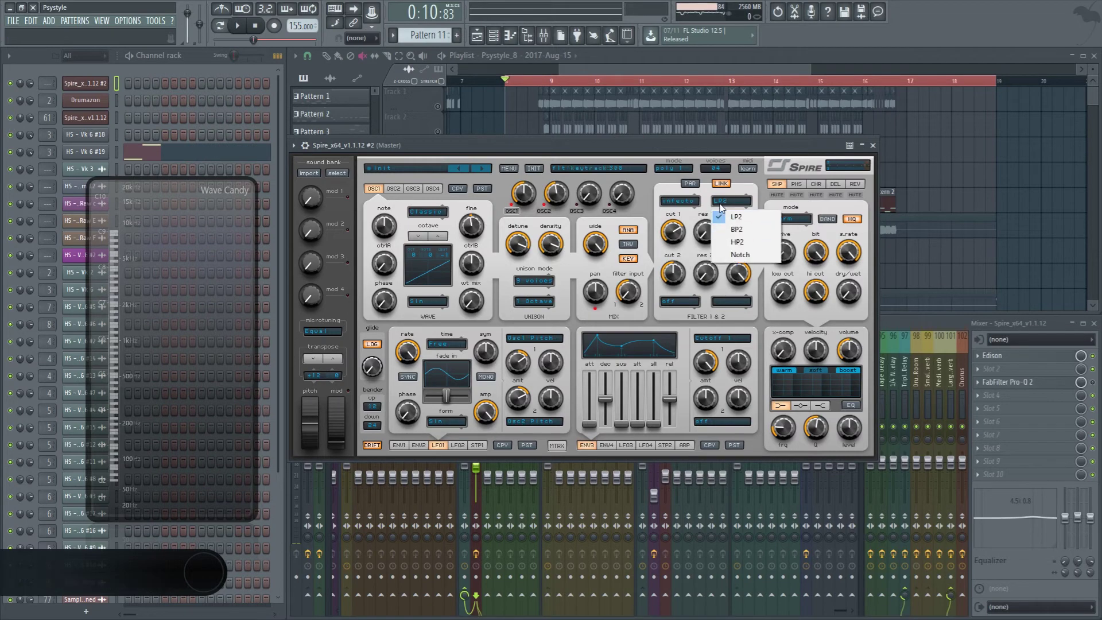
{"action": "left_click", "coordinate": [706, 208]}
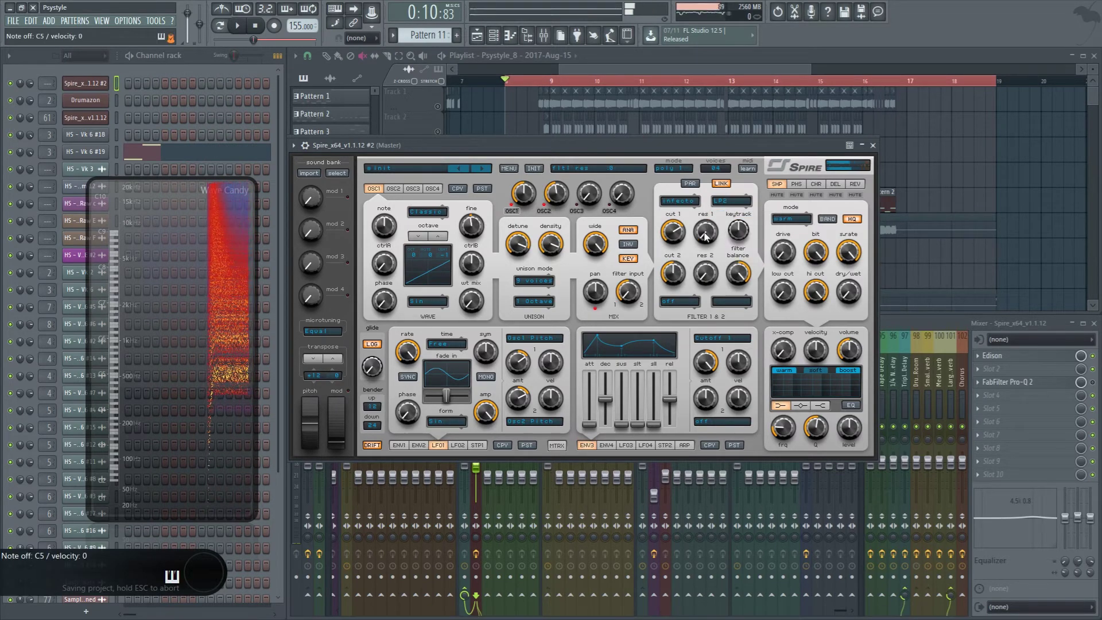
Turn off envelope 3's first modulation target, the filter 1 cutoff
{"action": "left_click", "coordinate": [715, 347]}
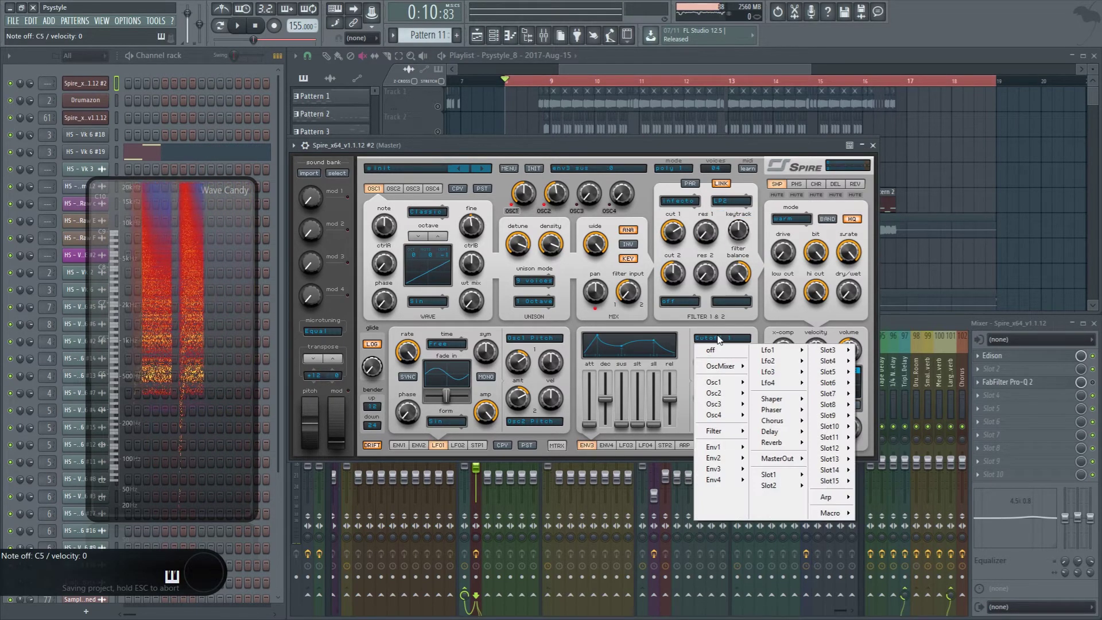
{"action": "left_click", "coordinate": [802, 369]}
{"action": "left_click", "coordinate": [727, 337]}
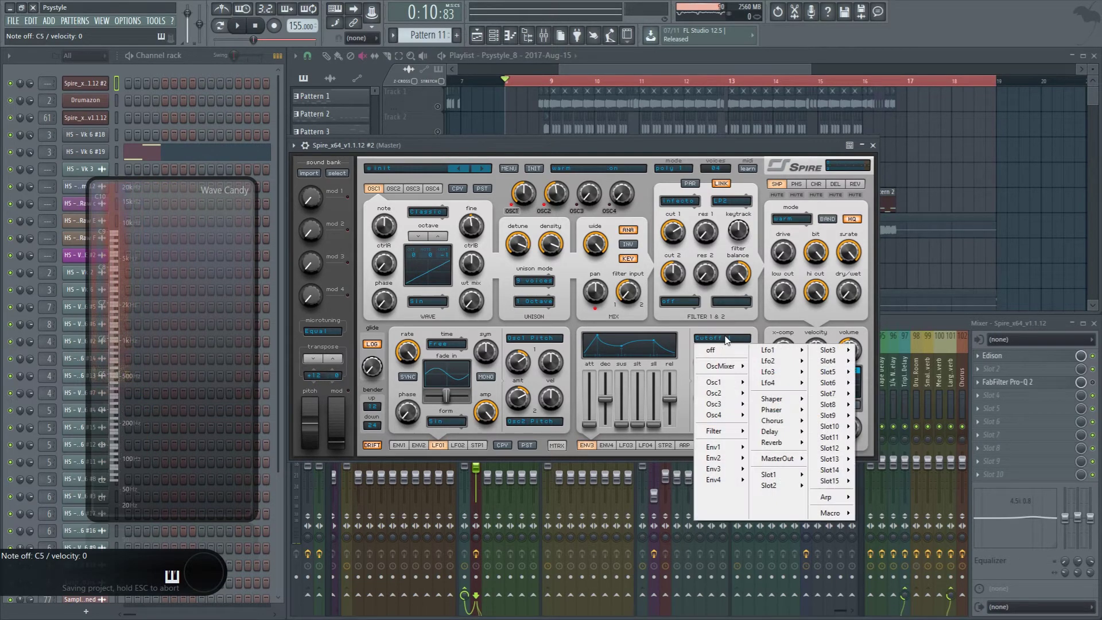
{"action": "left_click", "coordinate": [727, 350]}
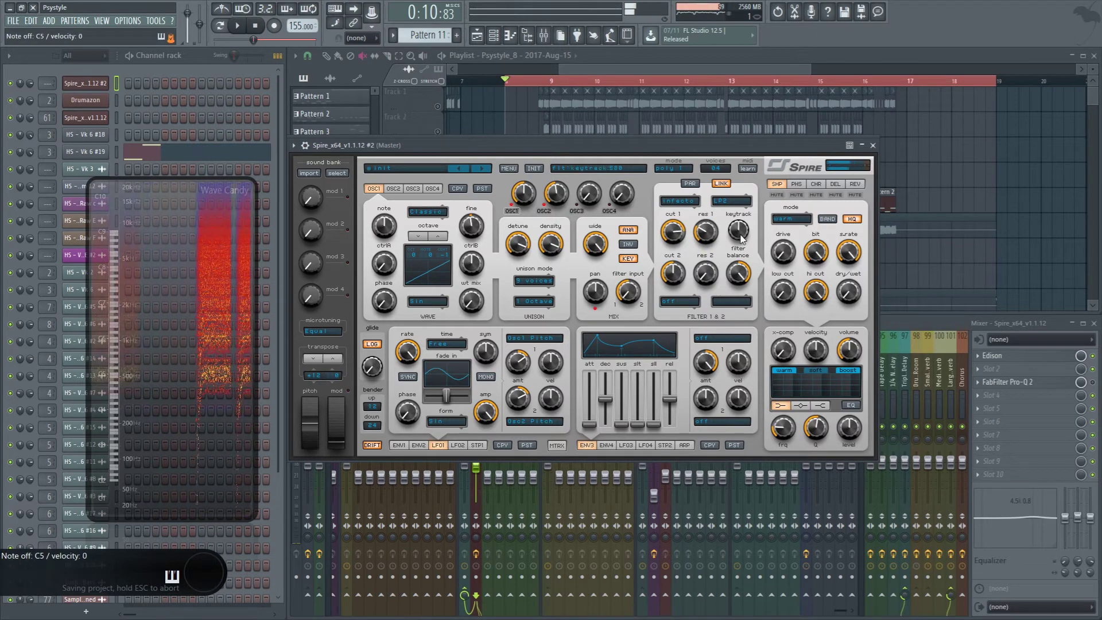
Set the filter keytrack to 1000 and switch the shaper to tube1 mode with dry/wet fully up
{"action": "left_click_drag", "start_coordinate": [740, 238], "coordinate": [733, 136]}
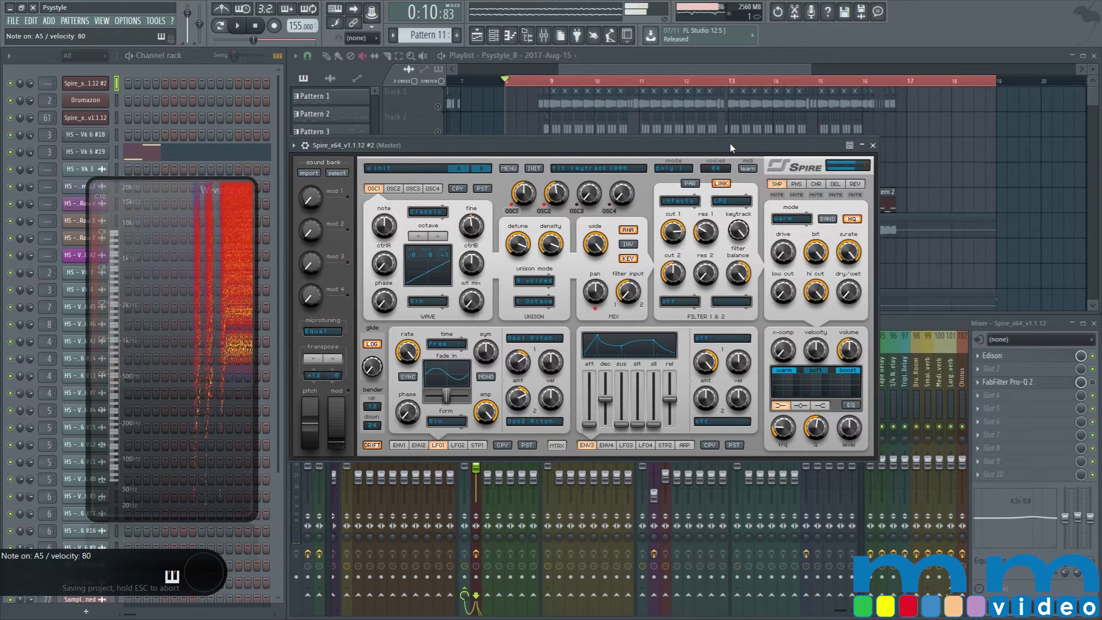
{"action": "double_click", "coordinate": [738, 228]}
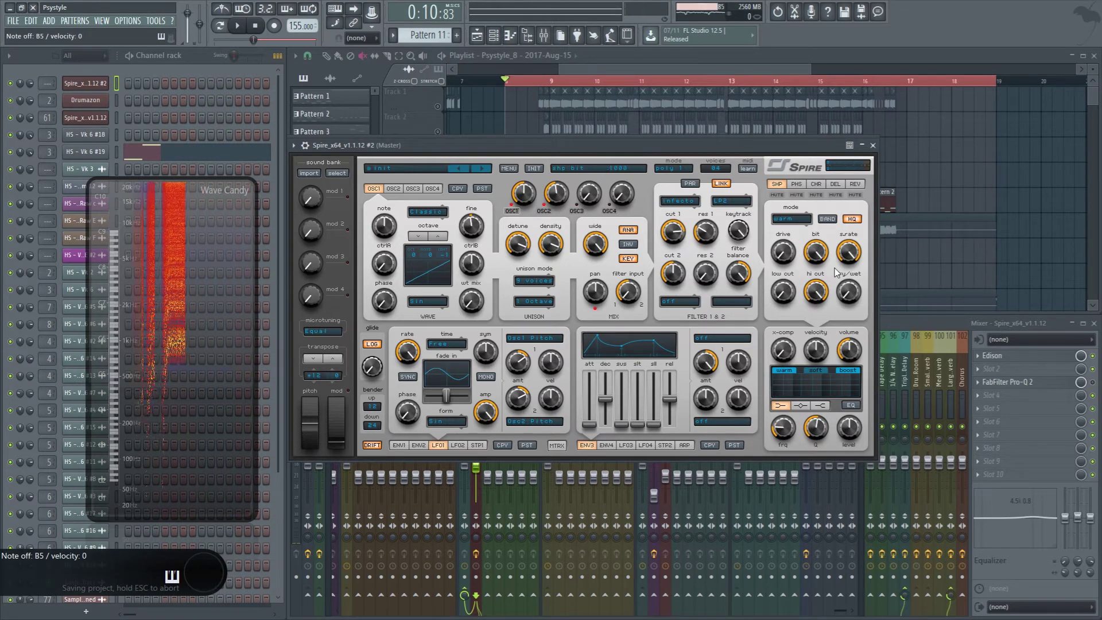
{"action": "left_click", "coordinate": [785, 221]}
{"action": "left_click", "coordinate": [795, 278]}
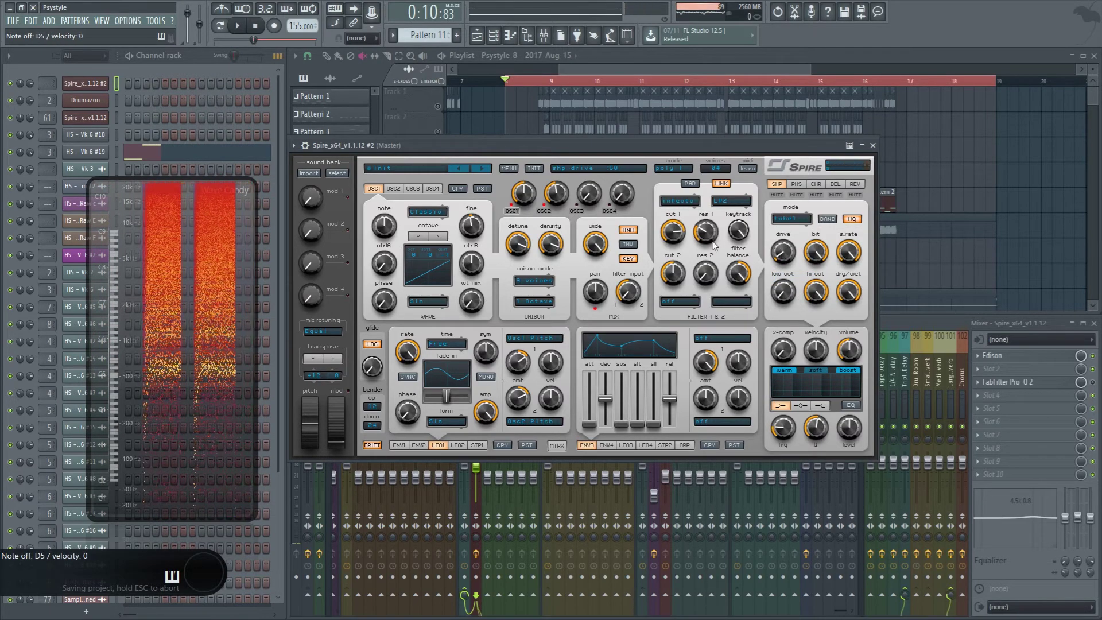
Compare the sound with the patch in the older Spire instance and return to the new one
{"action": "left_click", "coordinate": [100, 124]}
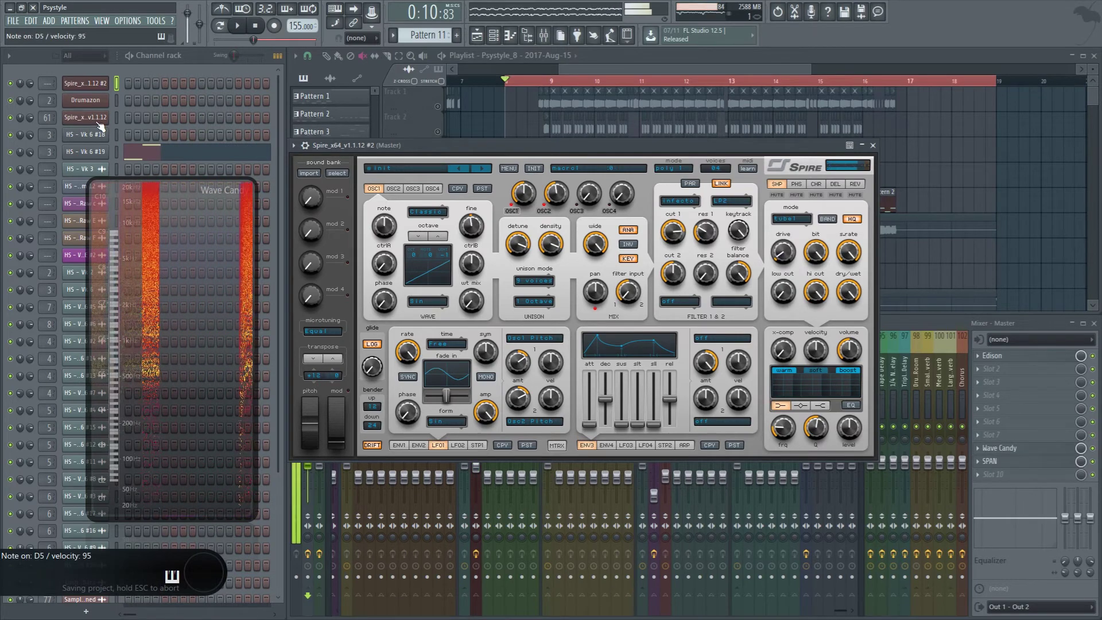
{"action": "left_click", "coordinate": [101, 123]}
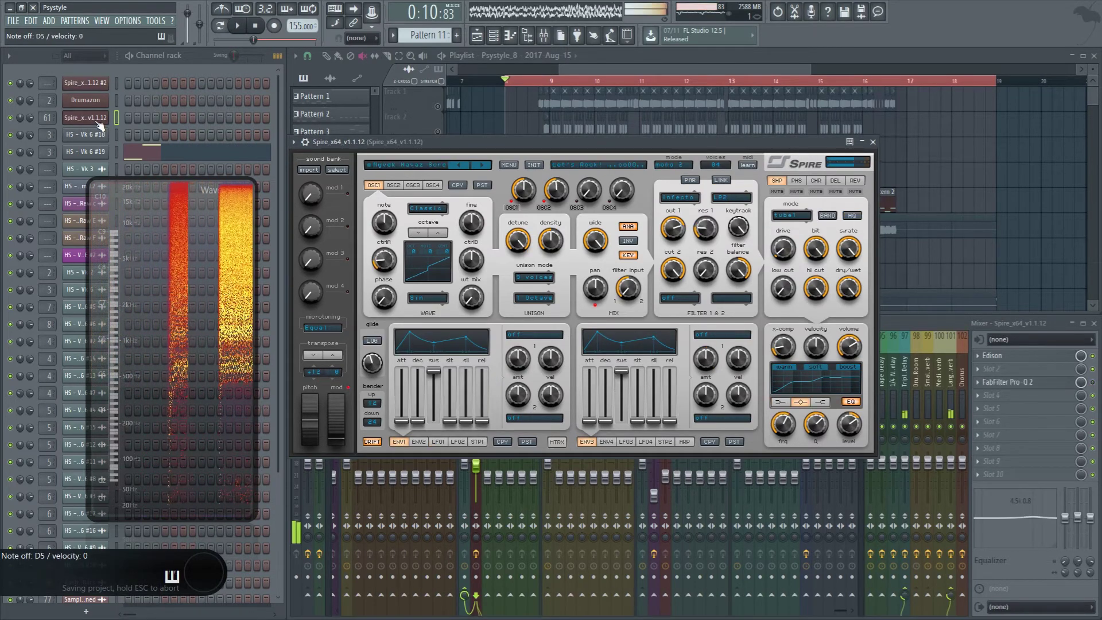
{"action": "left_click", "coordinate": [97, 88]}
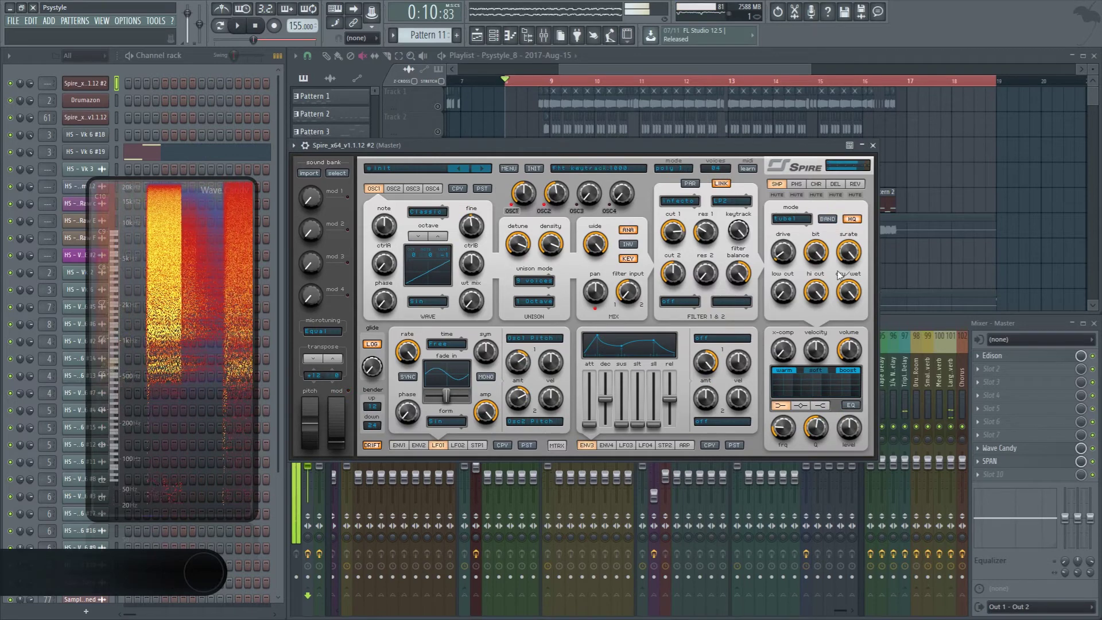
Enable the synth's EQ with raised high and mid bands, and set the reverb dry/wet to 205
{"action": "left_click", "coordinate": [844, 371]}
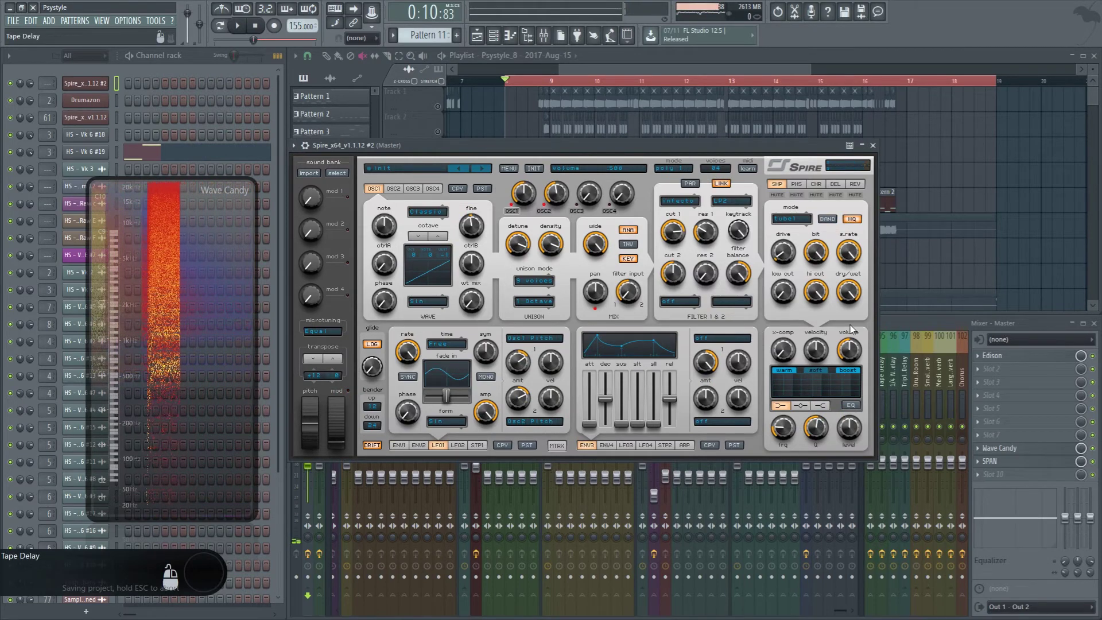
{"action": "mouse_move", "coordinate": [850, 349]}
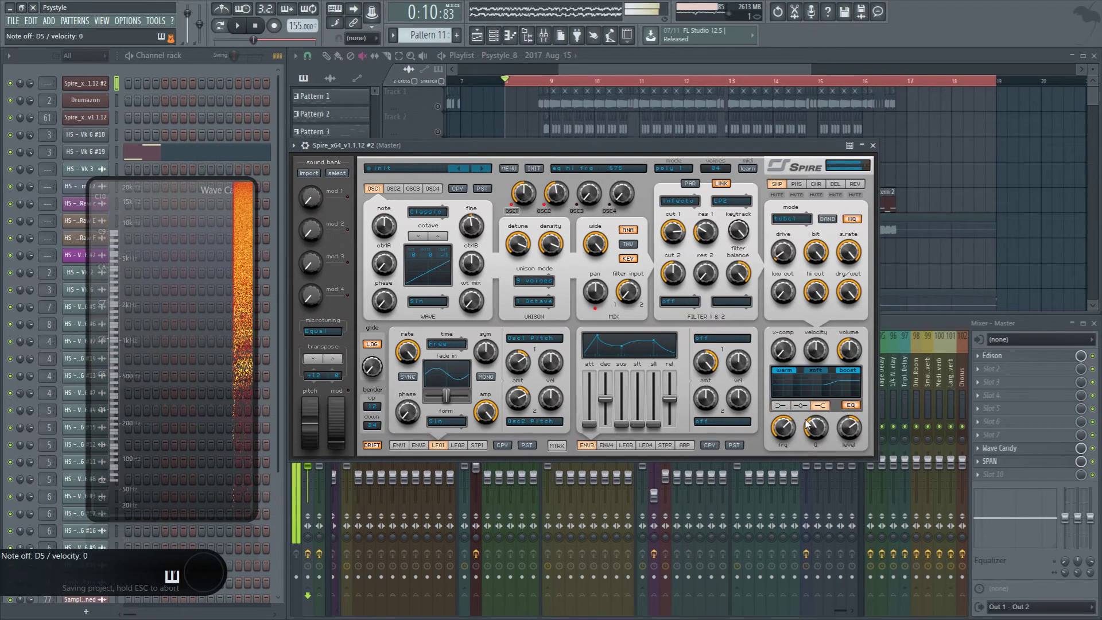
{"action": "mouse_move", "coordinate": [835, 428]}
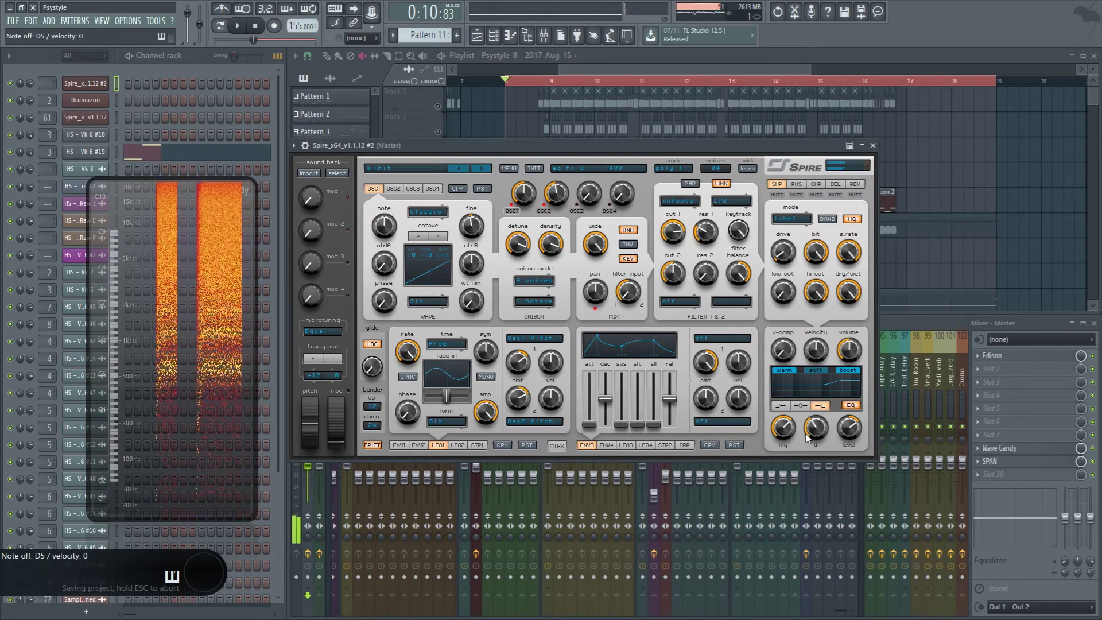
{"action": "left_click", "coordinate": [801, 406]}
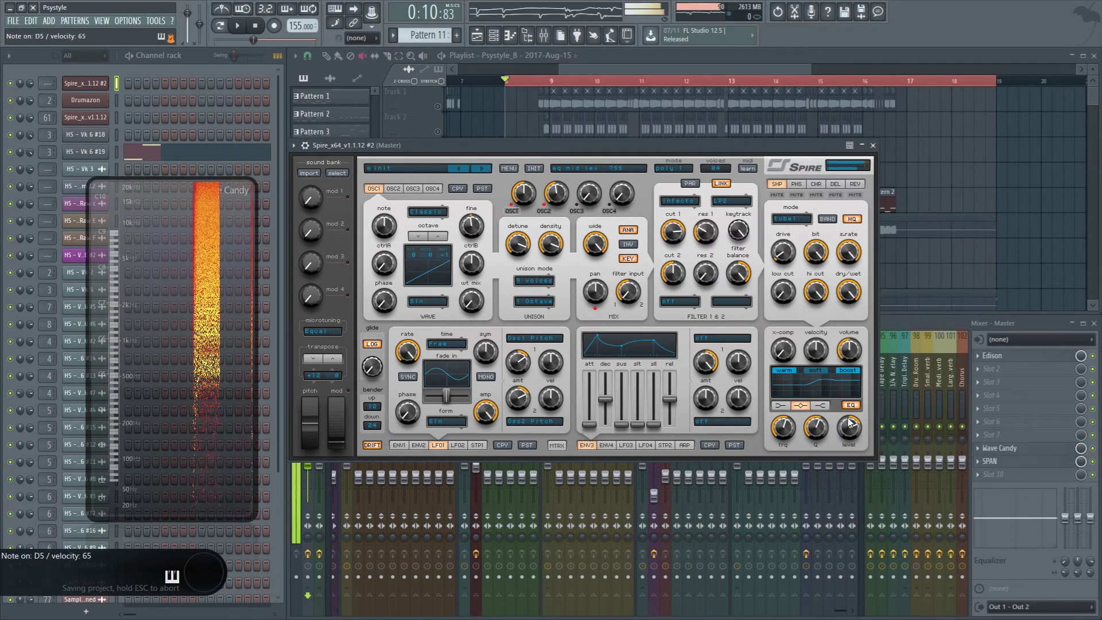
{"action": "left_click", "coordinate": [782, 406]}
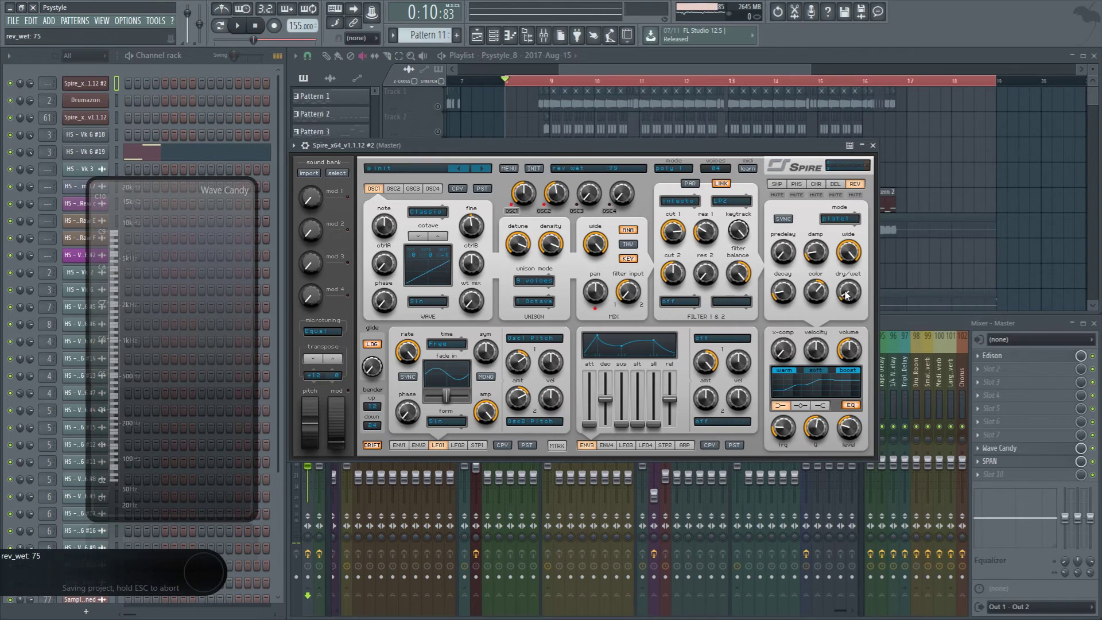
{"action": "left_click_drag", "start_coordinate": [847, 294], "coordinate": [853, 288]}
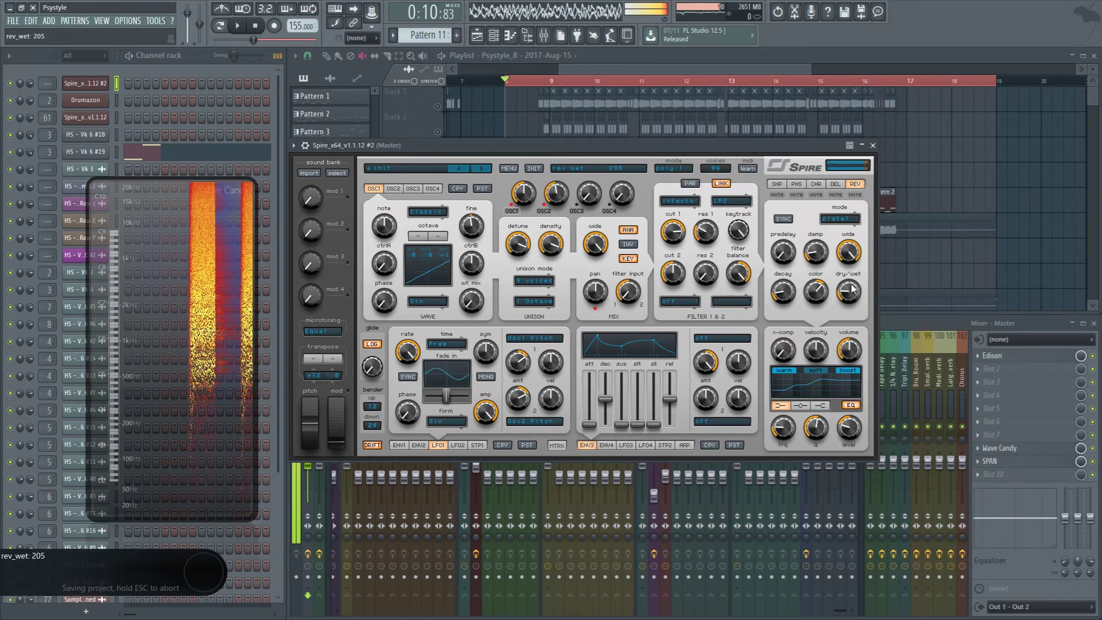
Close the synth window and route the new Spire channel to mixer insert 62
{"action": "left_click", "coordinate": [872, 147]}
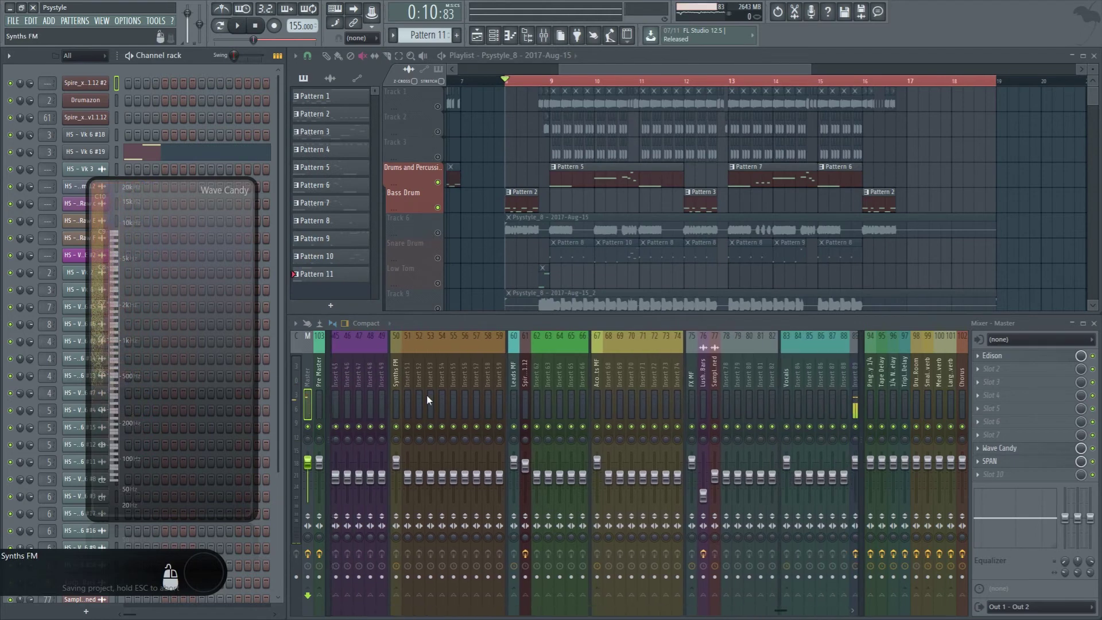
{"action": "left_click", "coordinate": [622, 379]}
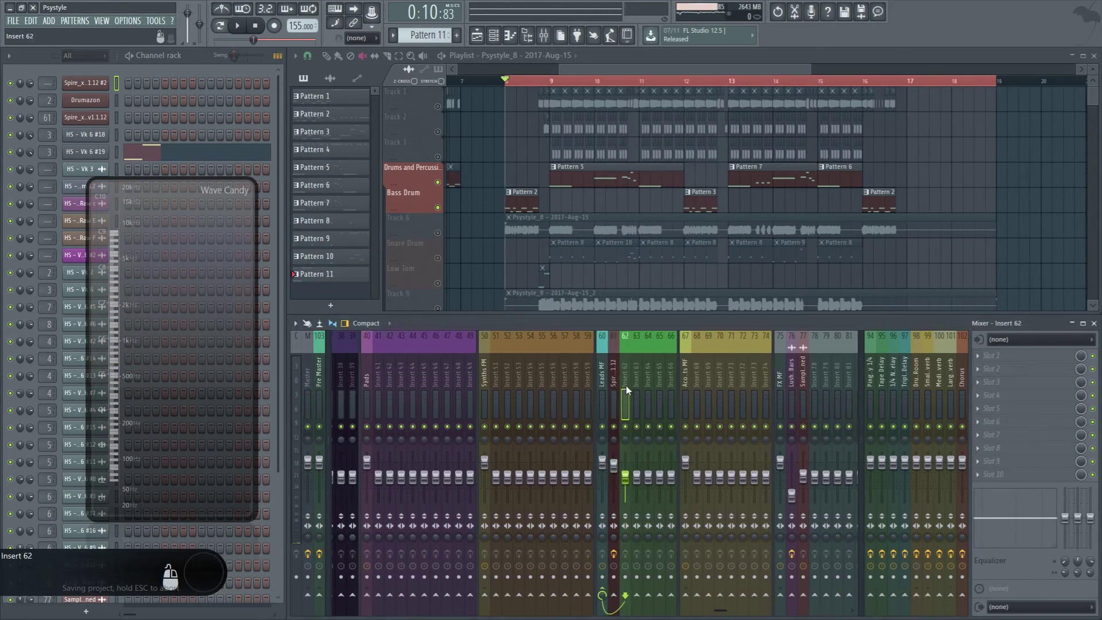
{"action": "key", "text": "ctrl+l"}
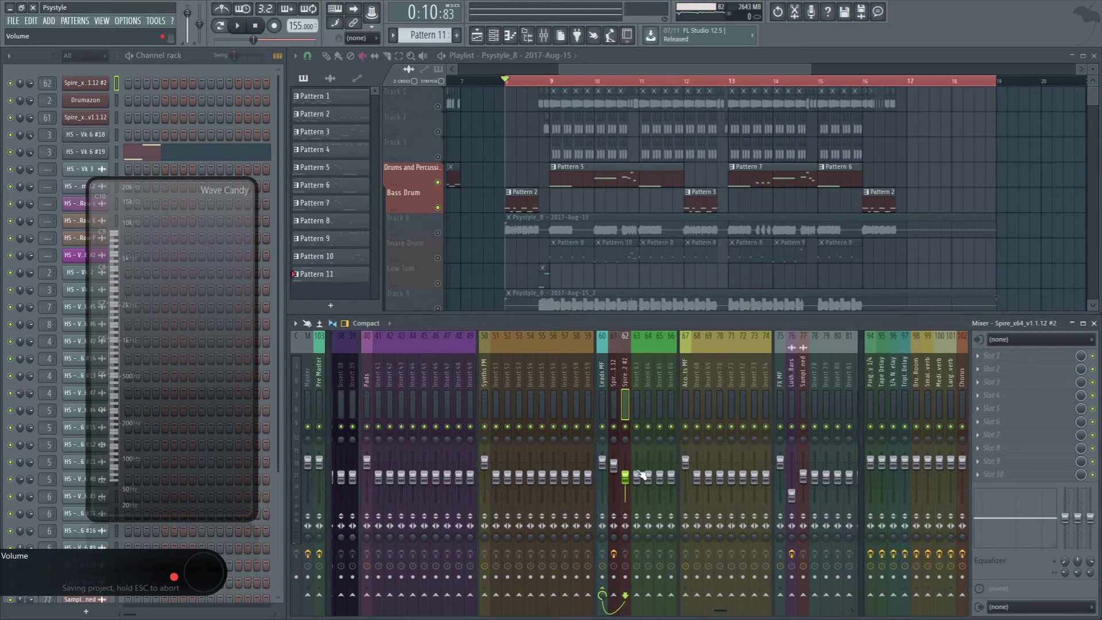
Raise mixer track 62's volume to about 78% while playing notes and send it to the Larger Reverb track
{"action": "key", "text": "m"}
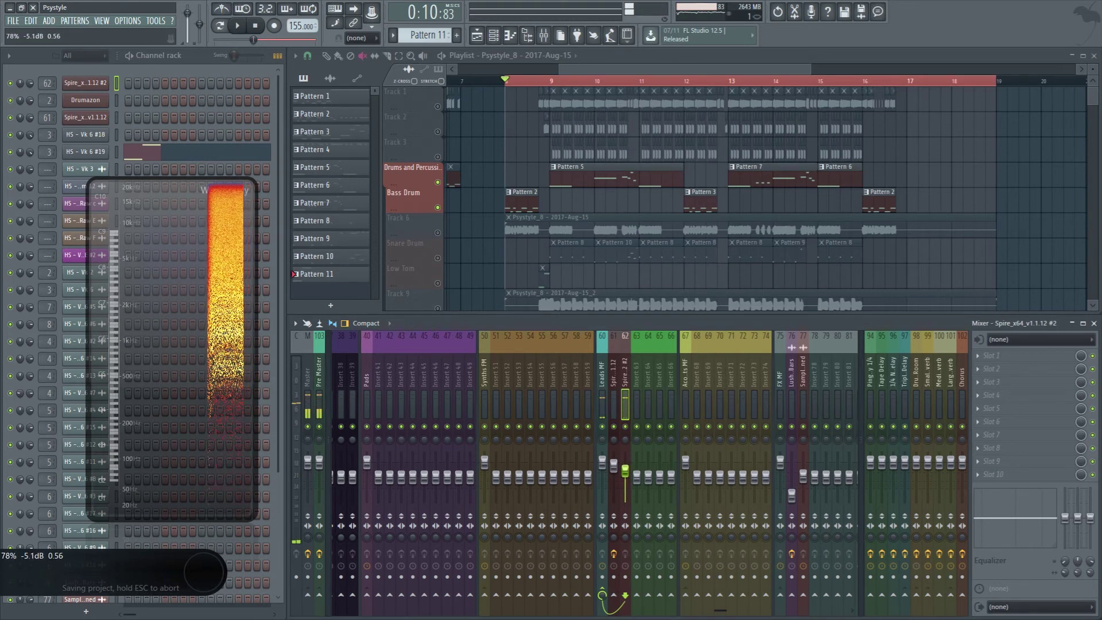
{"action": "key", "text": "w"}
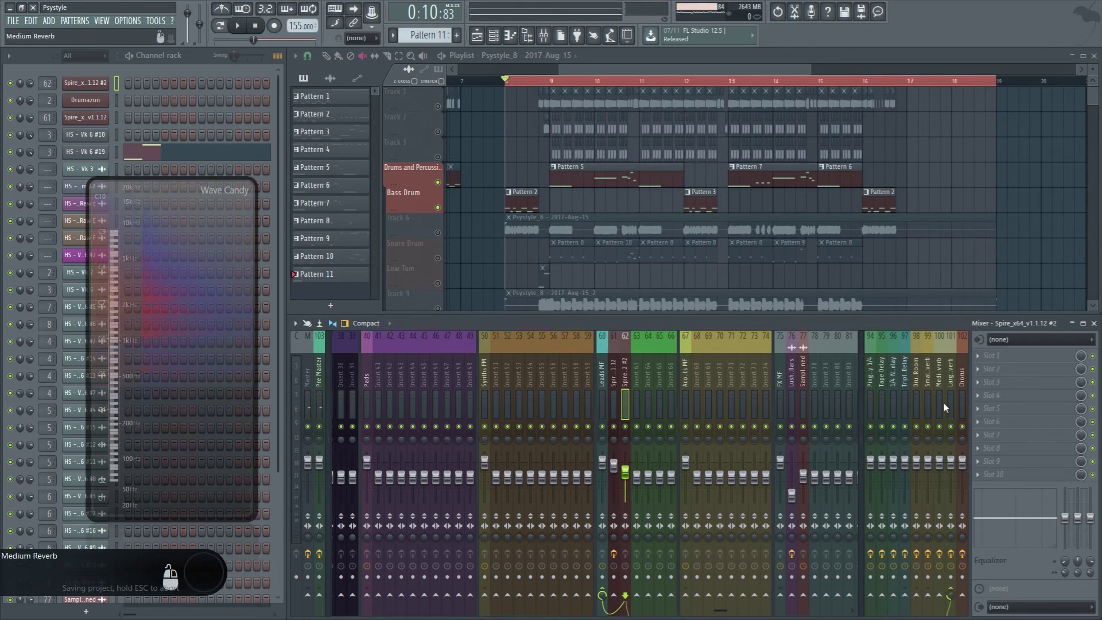
Add a Fruity Limiter in slot 9 of the Larger Reverb mixer track and show its COMP settings
{"action": "left_click", "coordinate": [1013, 463]}
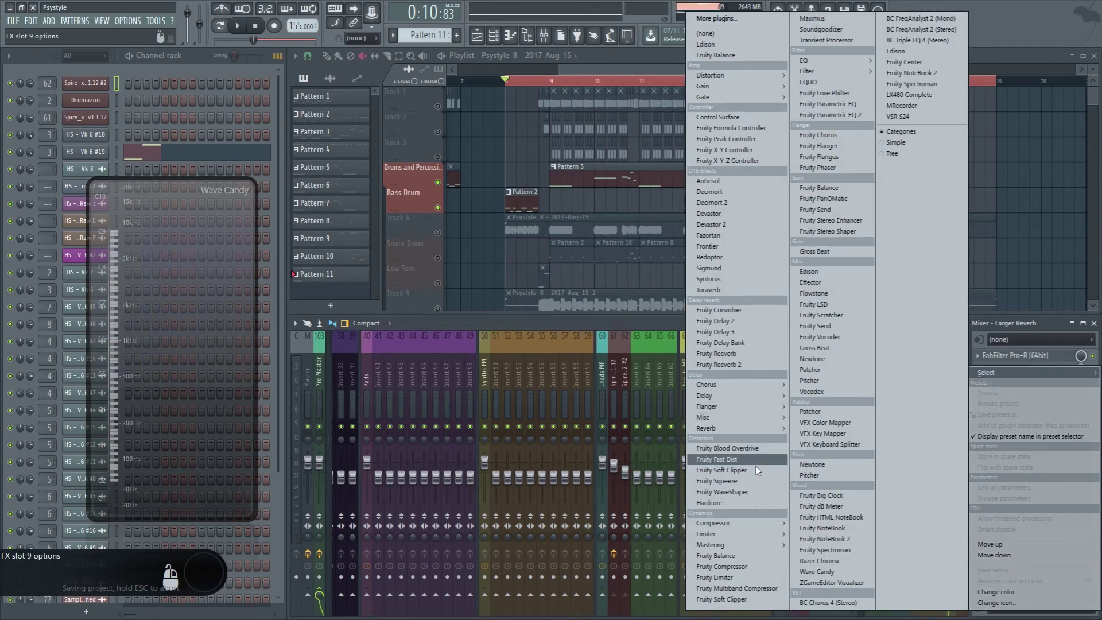
{"action": "left_click", "coordinate": [749, 577]}
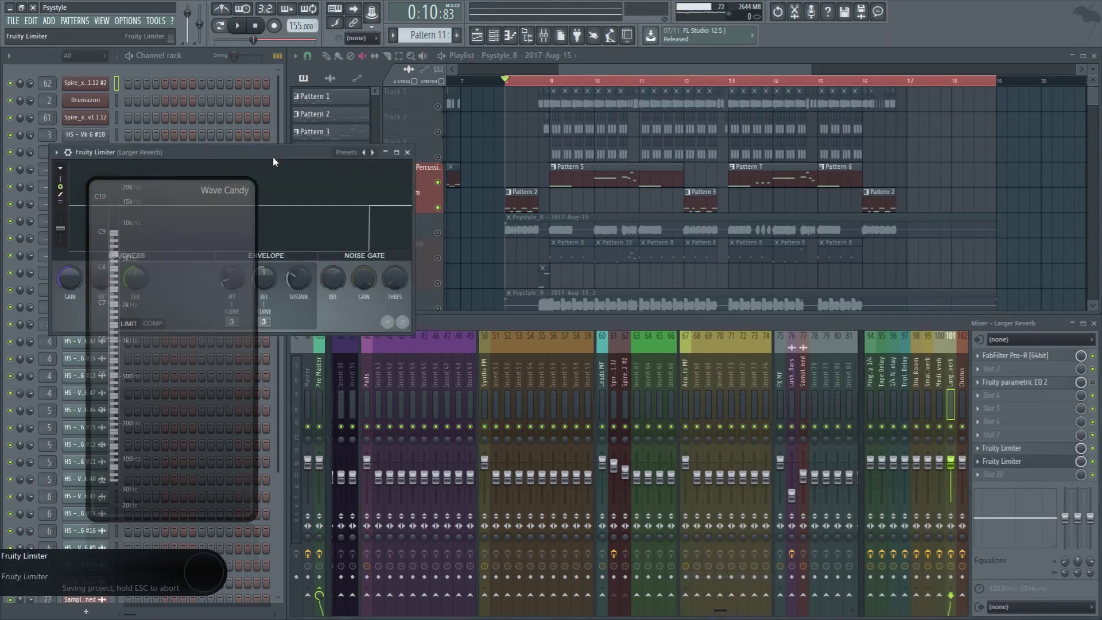
{"action": "left_click_drag", "start_coordinate": [273, 161], "coordinate": [617, 183]}
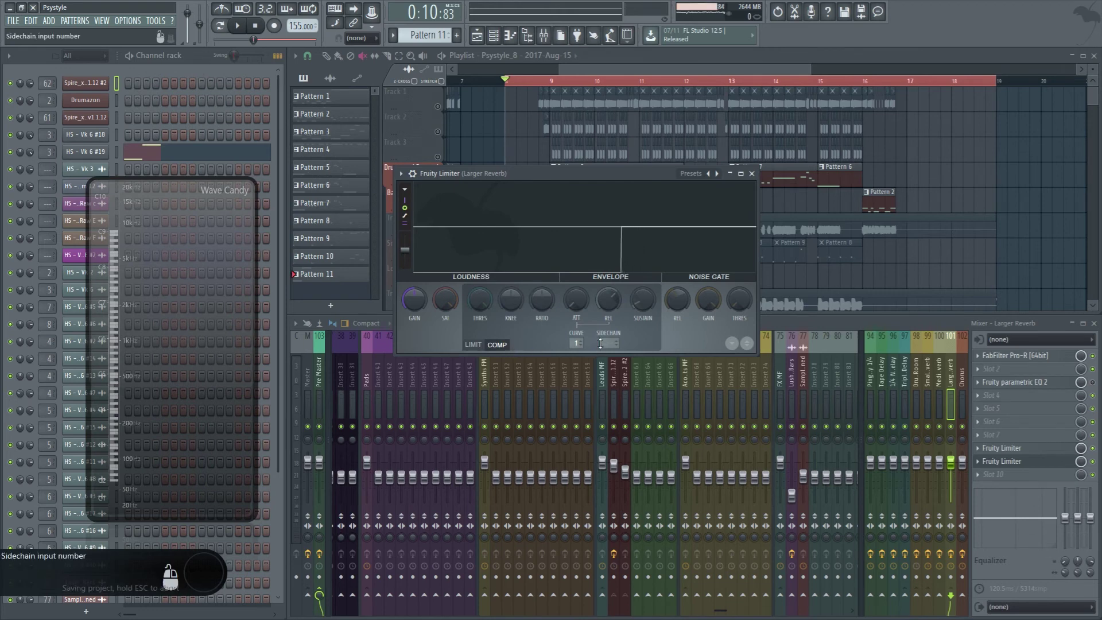
Set the limiter's sidechain input to 2, lower its threshold, raise the knee and ratio for ducking, and close it
{"action": "left_click", "coordinate": [600, 342]}
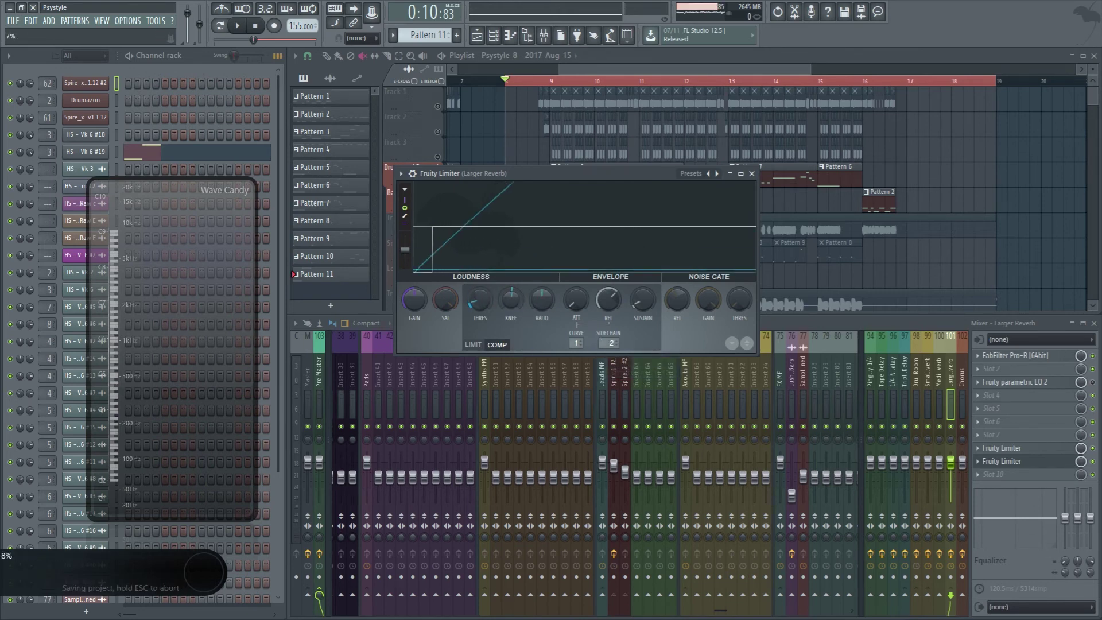
{"action": "left_click_drag", "start_coordinate": [532, 309], "coordinate": [532, 293]}
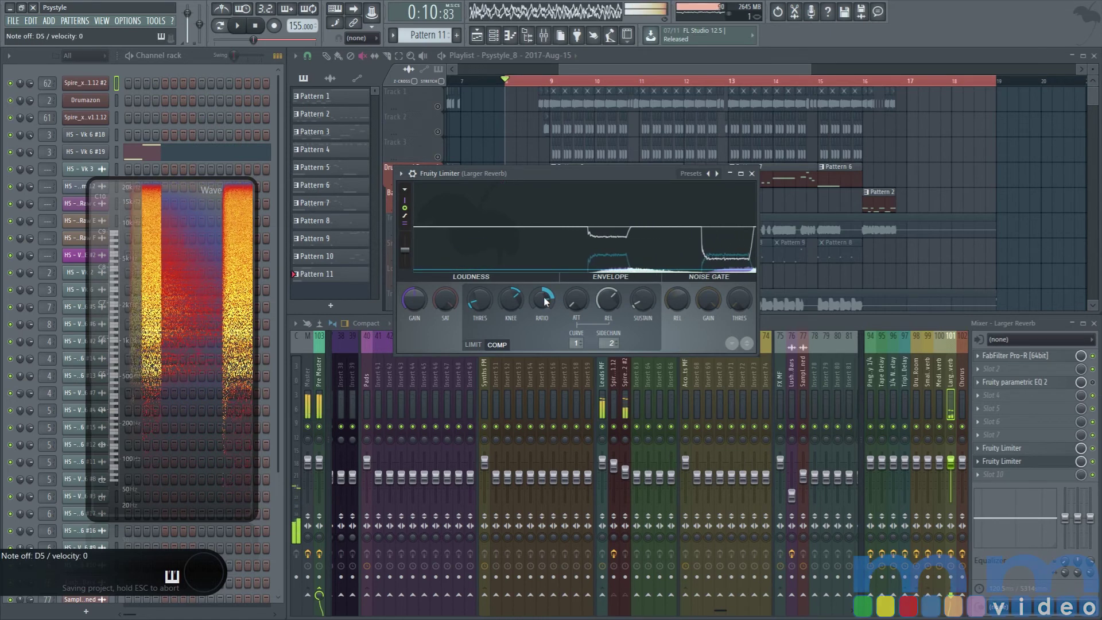
{"action": "left_click", "coordinate": [752, 174]}
Reopen the Spire #2 synth, select its high EQ band, and slightly raise the X-comp amount while playing notes
{"action": "left_click", "coordinate": [89, 83]}
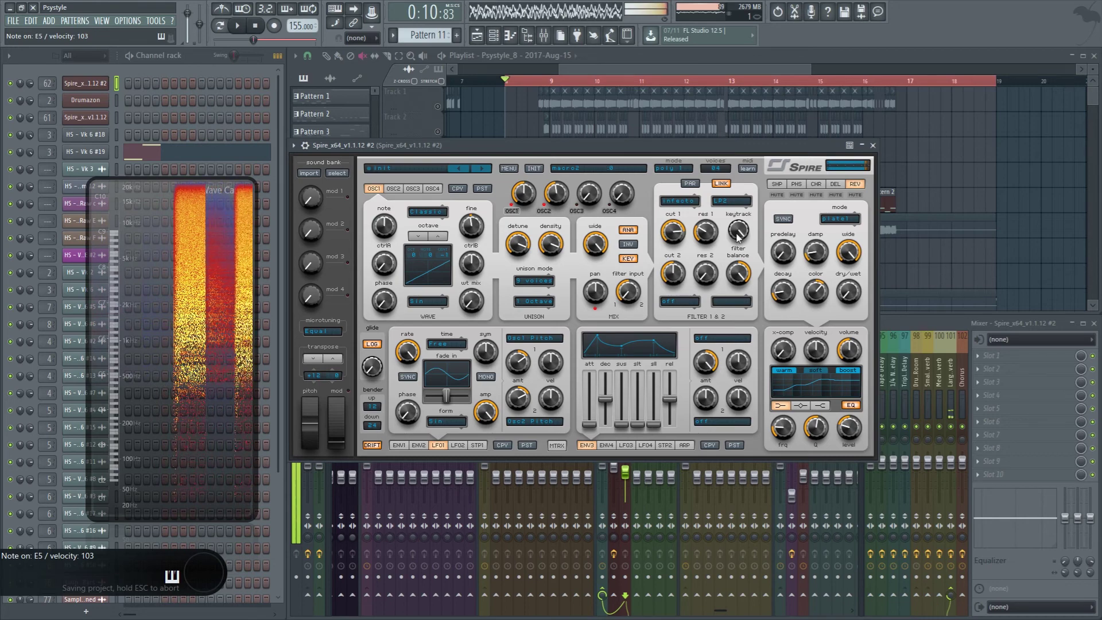
{"action": "left_click", "coordinate": [821, 405]}
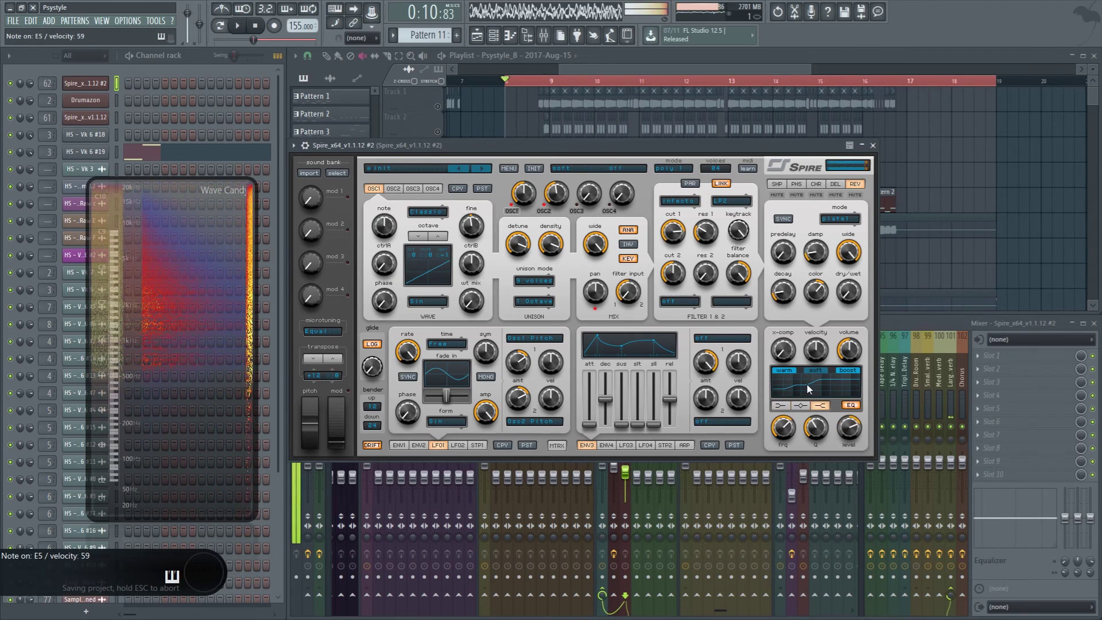
{"action": "left_click_drag", "start_coordinate": [782, 347], "coordinate": [781, 321]}
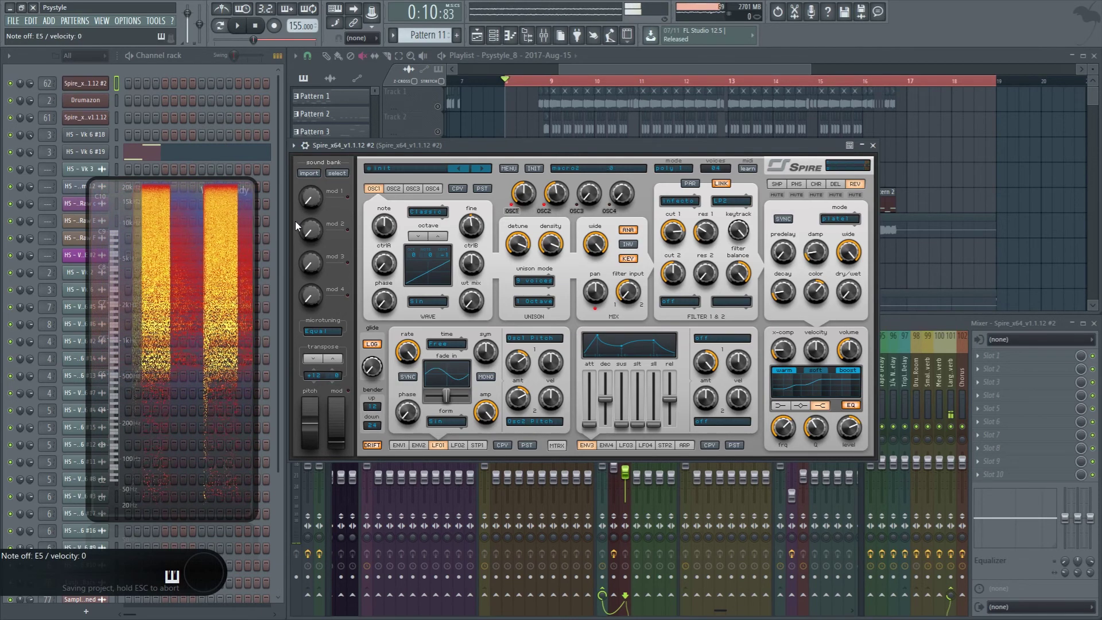
Compare the new Spire #2 sound with the original Spire channel by switching between them while playing notes
{"action": "left_click", "coordinate": [90, 118]}
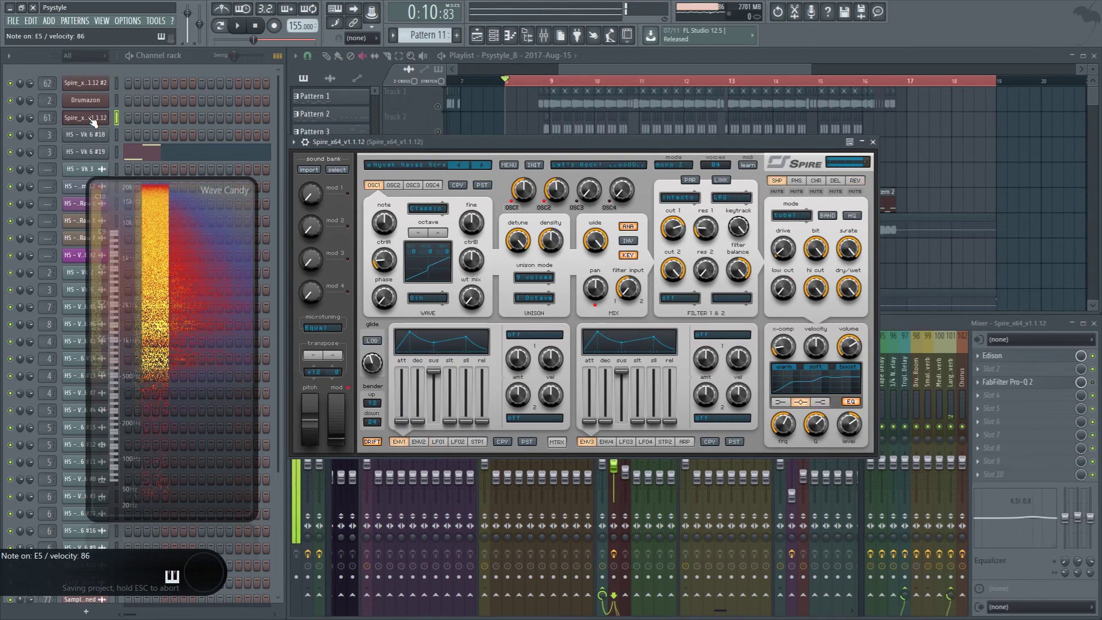
{"action": "left_click", "coordinate": [103, 83]}
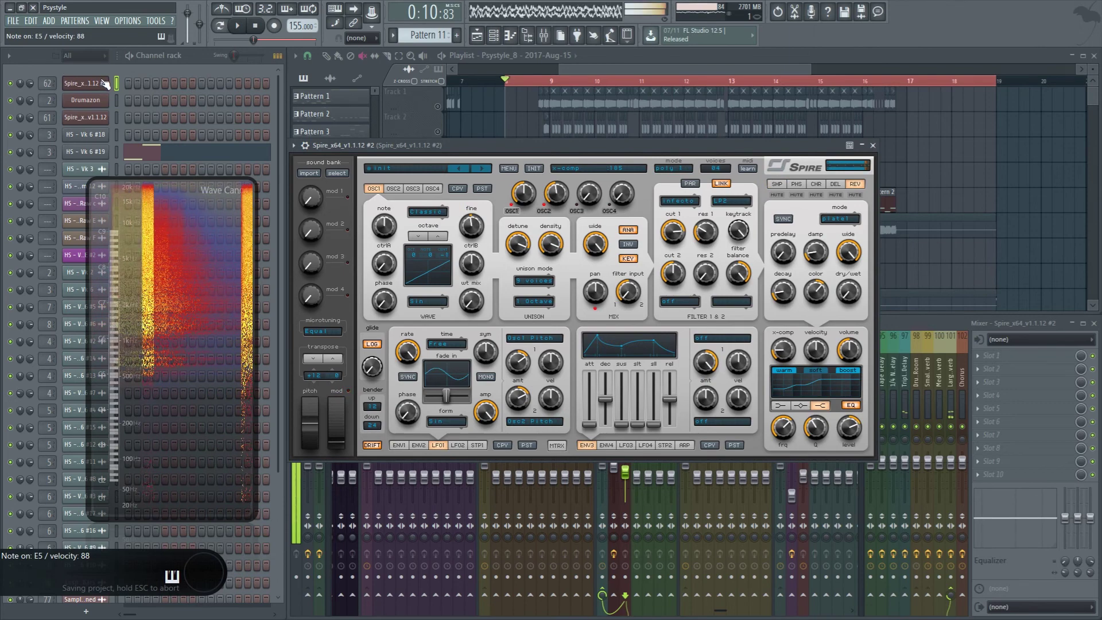
{"action": "left_click", "coordinate": [86, 118]}
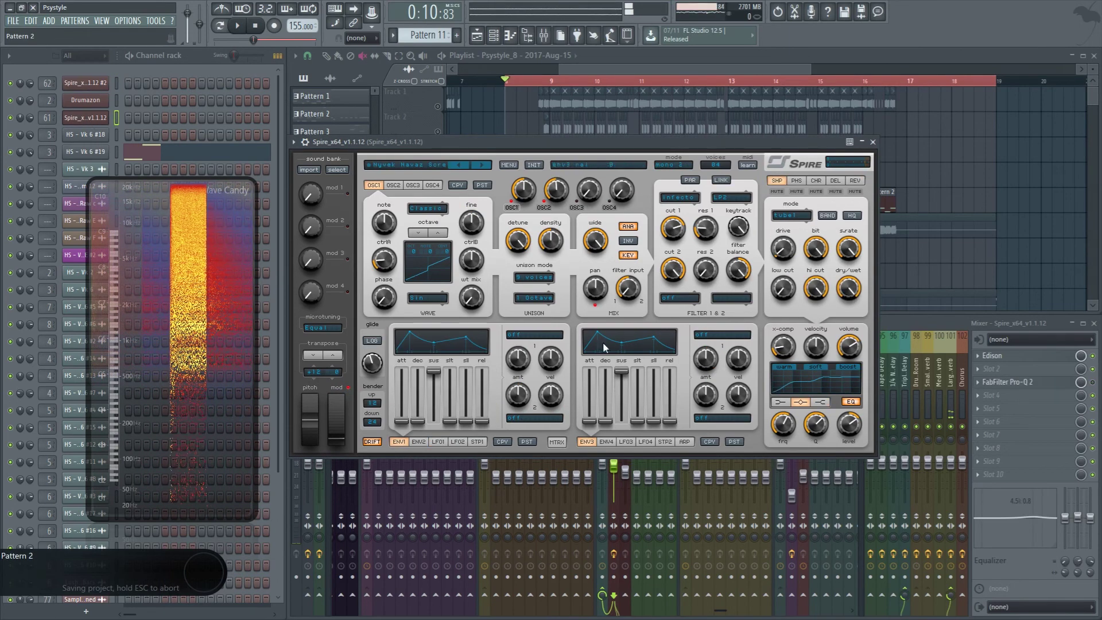